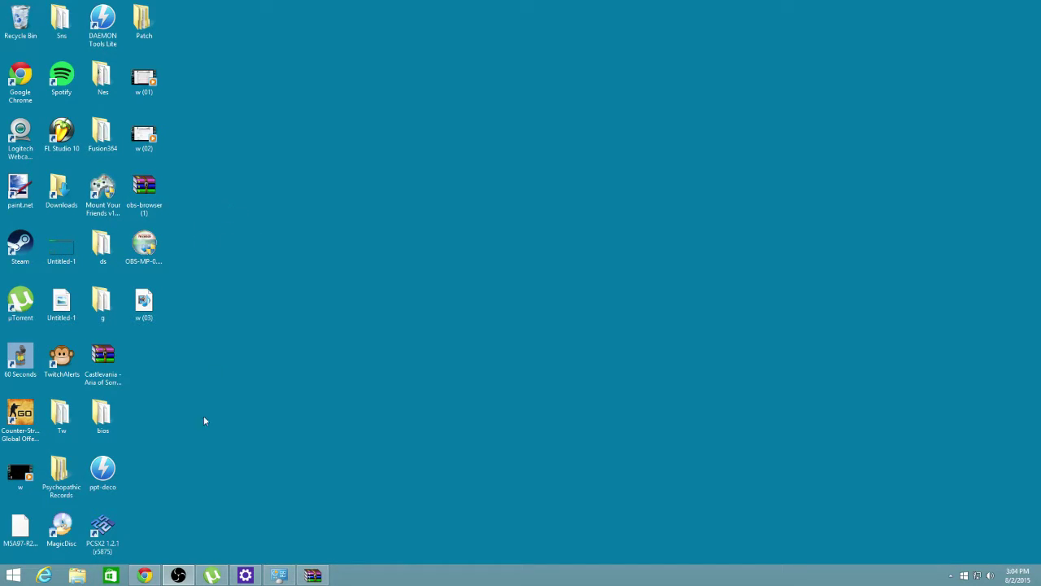
Bring Chrome back to the front, showing the OBS Browser Plugin resource page.
key("o")
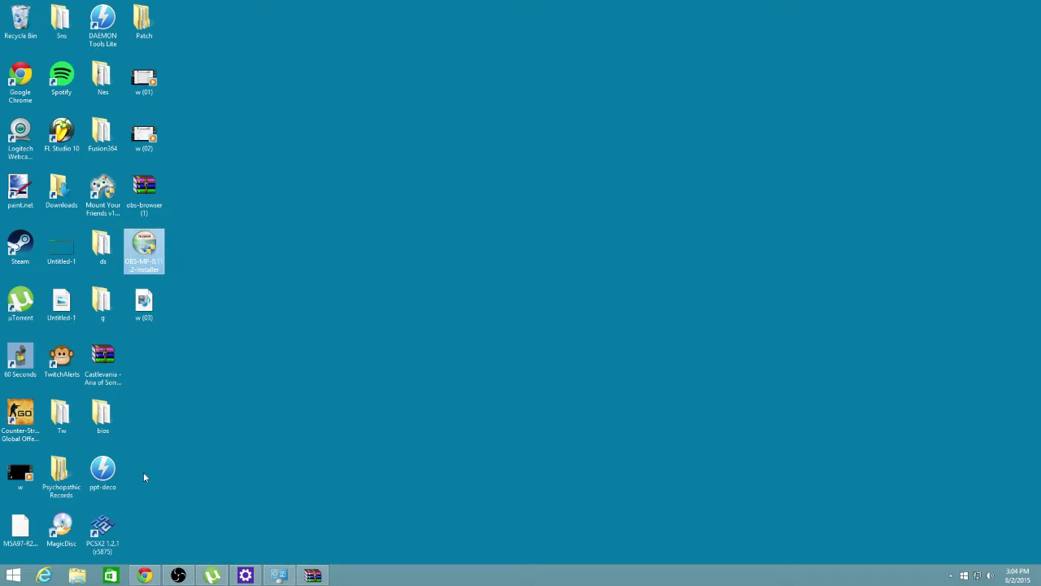
left_click(144, 575)
Go from the OBS forum index through OBS Multiplatform Plugins to the Browser Plugin thread.
scroll(596, 270, "up", 1)
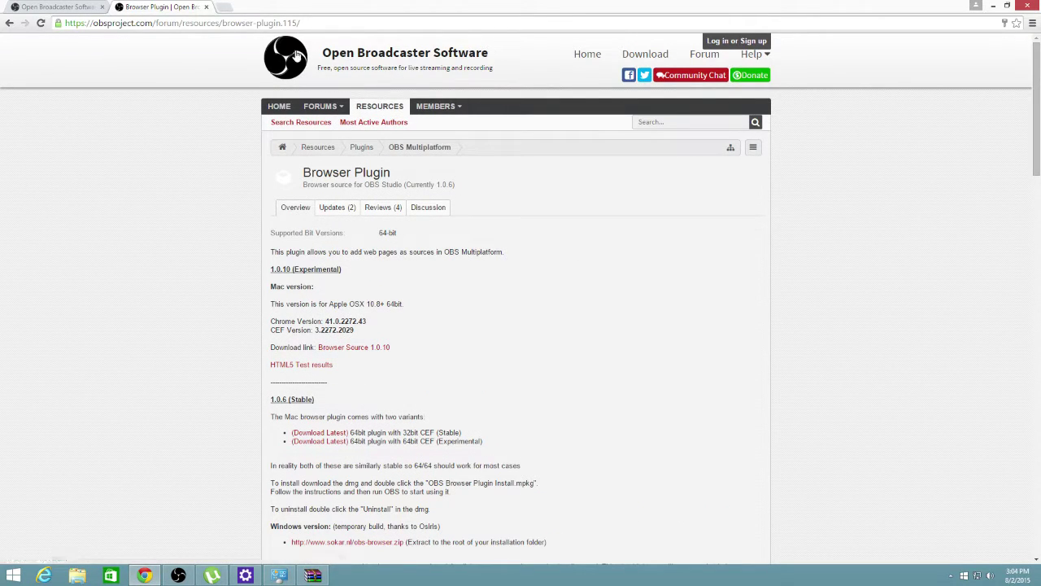
left_click(698, 56)
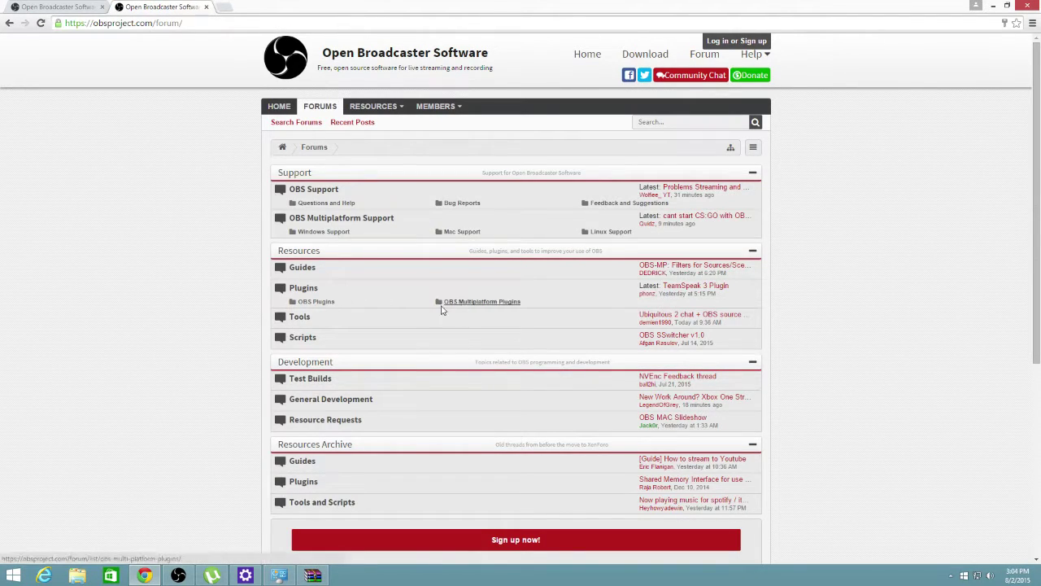
left_click(511, 303)
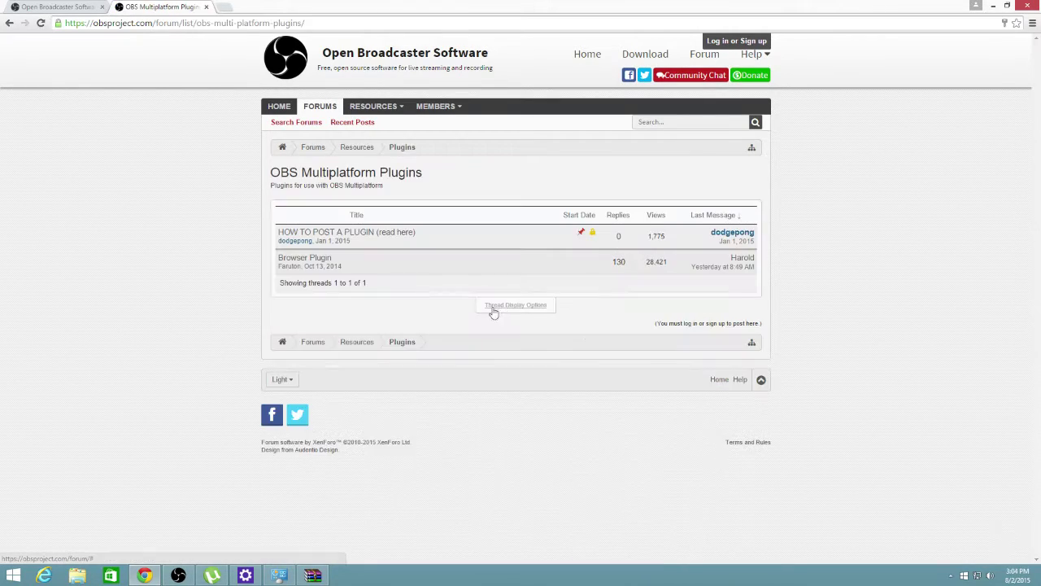
left_click(297, 264)
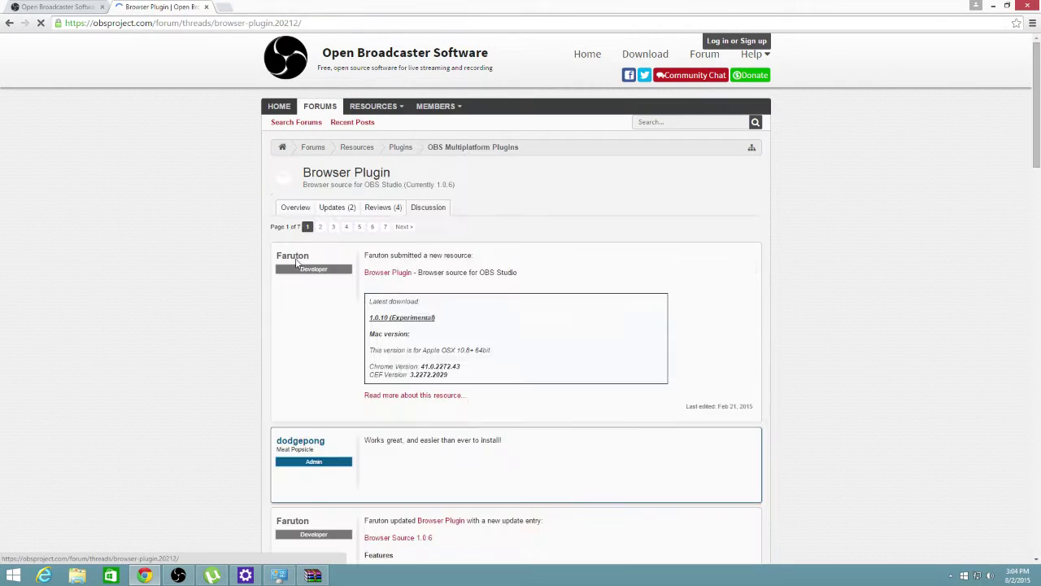
scroll(344, 348, "down", 1)
scroll(345, 348, "down", 1)
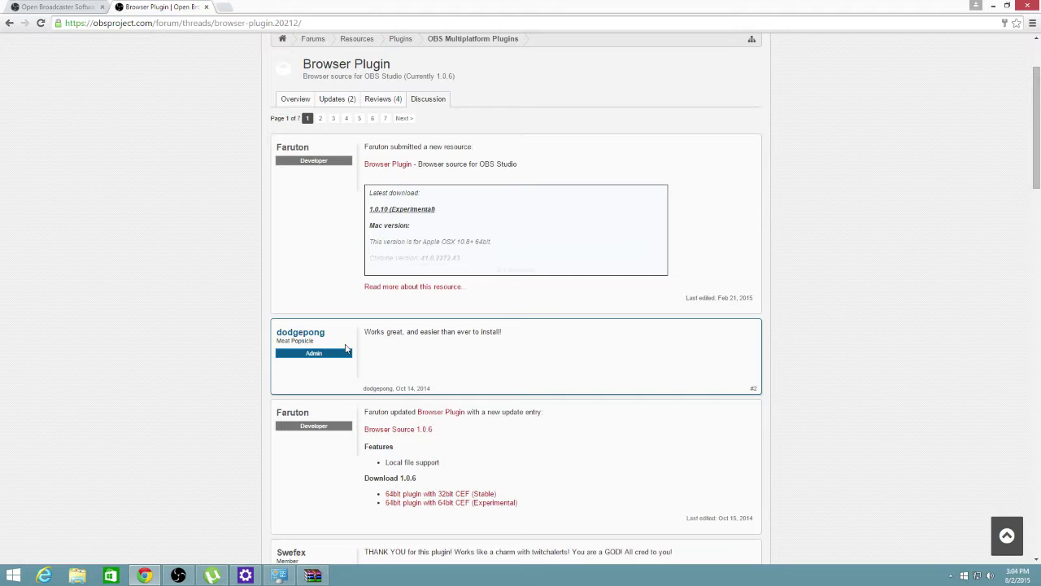
scroll(345, 348, "up", 1)
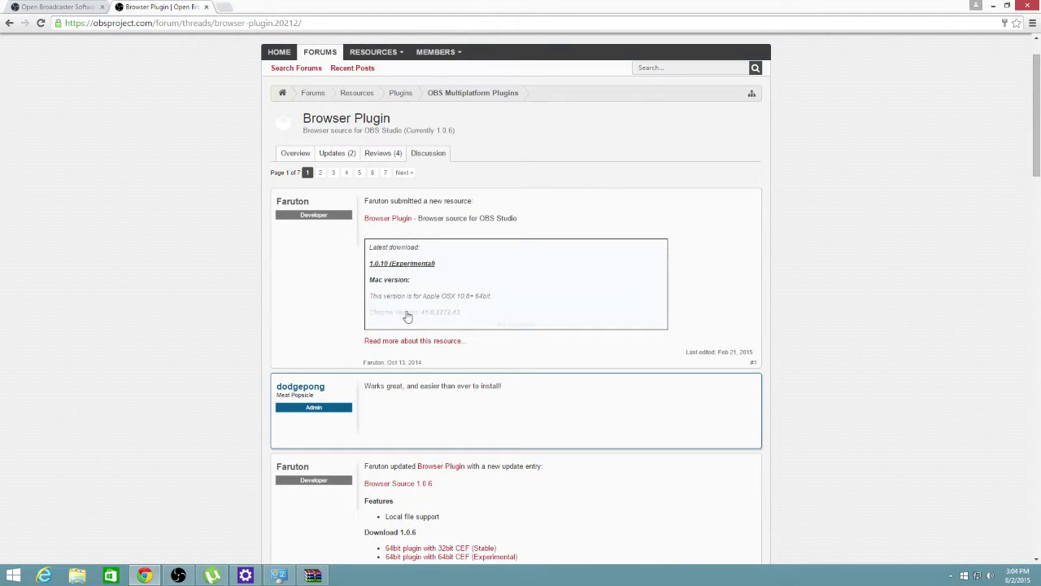
Open the Browser Plugin resource page and download the Windows obs-browser.zip.
left_click(406, 219)
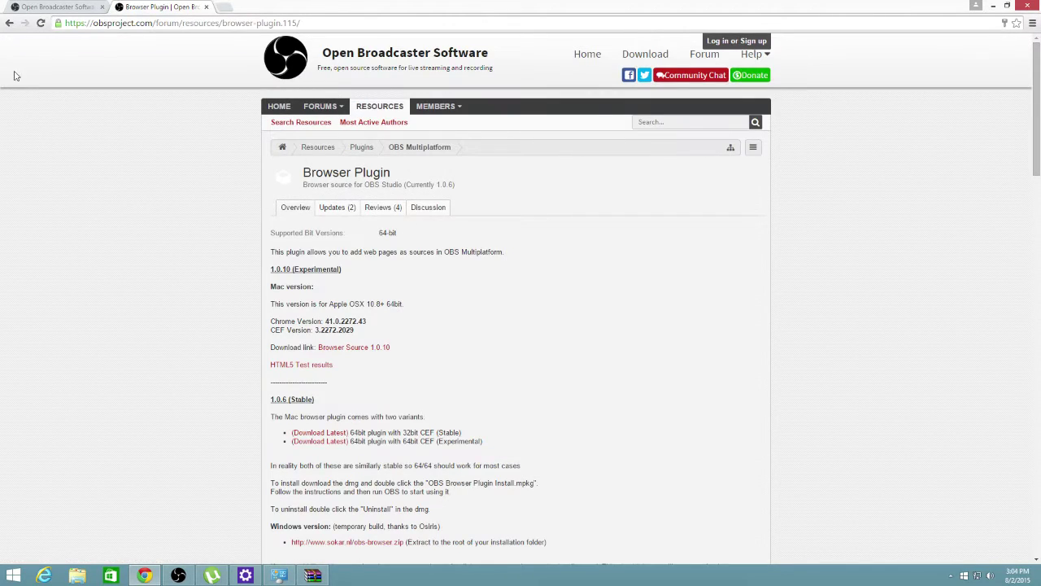
left_click(11, 24)
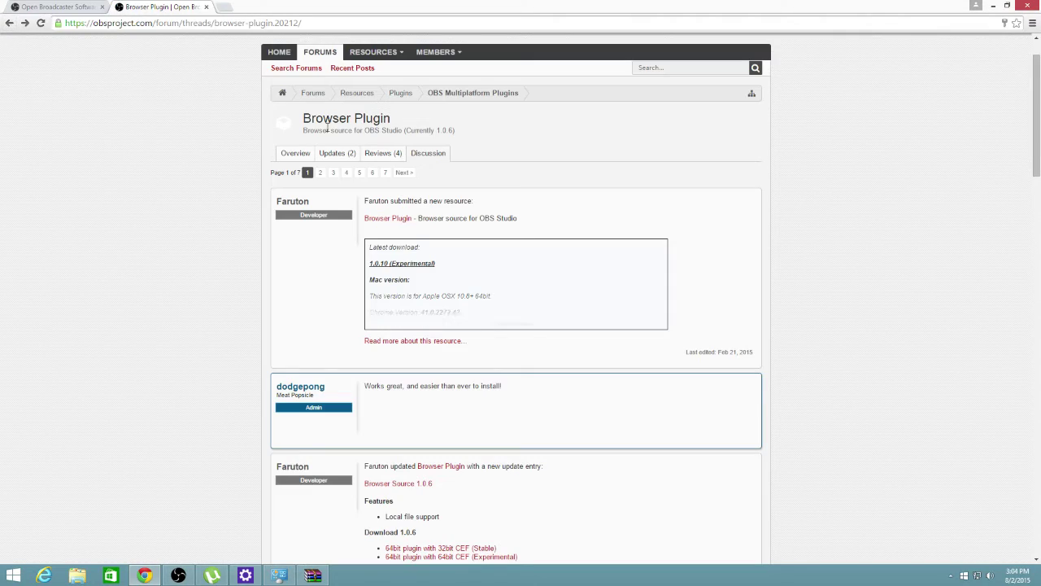
left_click(372, 220)
scroll(458, 390, "down", 2)
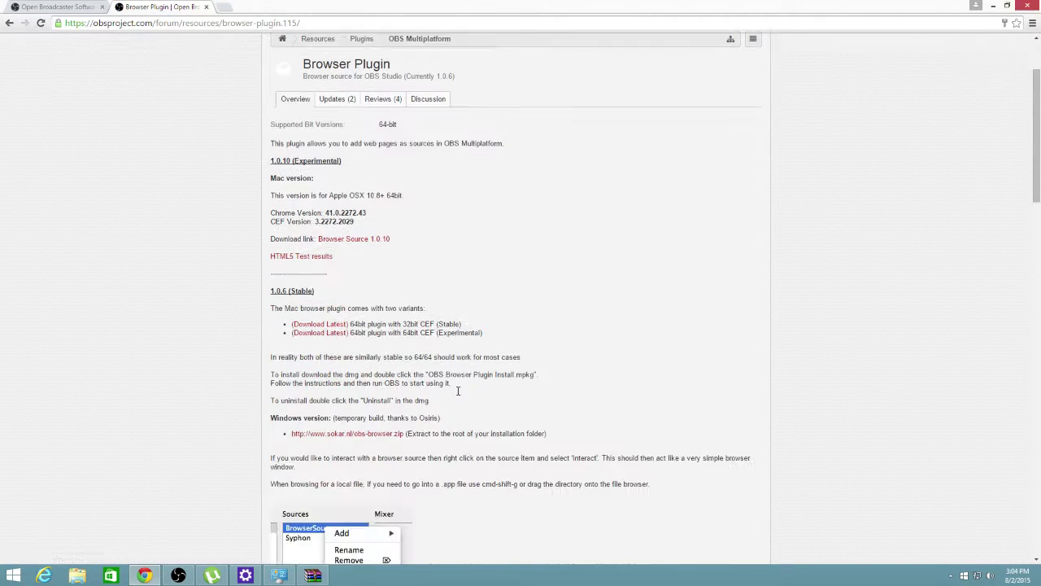
left_click(329, 434)
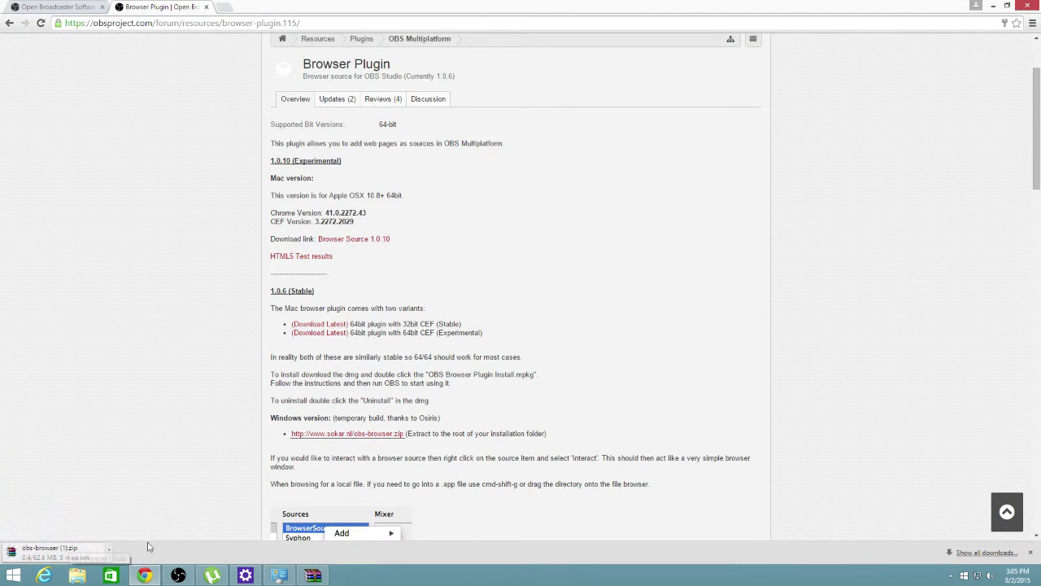
Dismiss the download bar, minimize Chrome, and open obs-browser (1).zip from the desktop in WinRAR.
left_click(1030, 552)
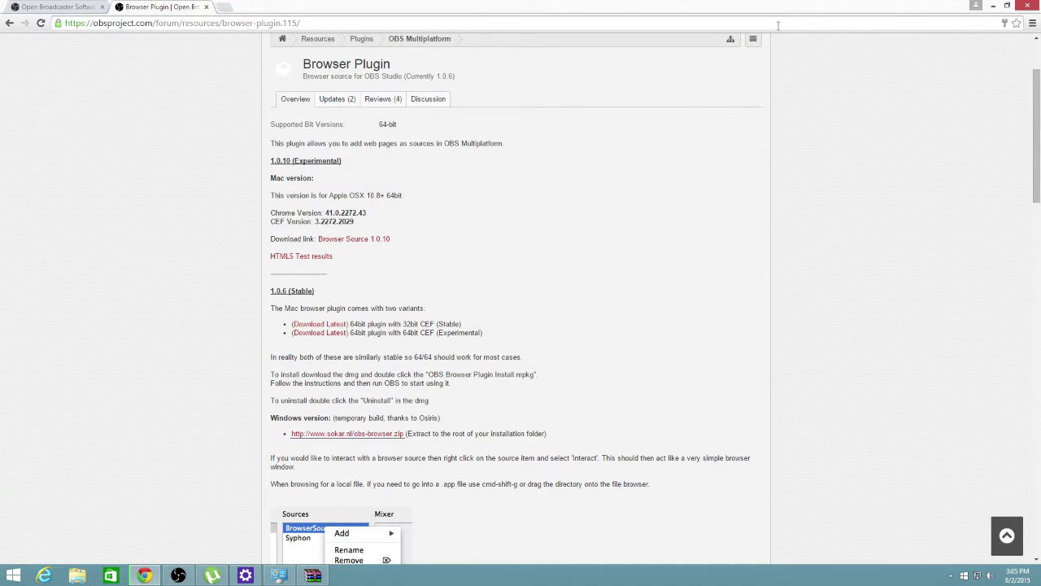
left_click(993, 5)
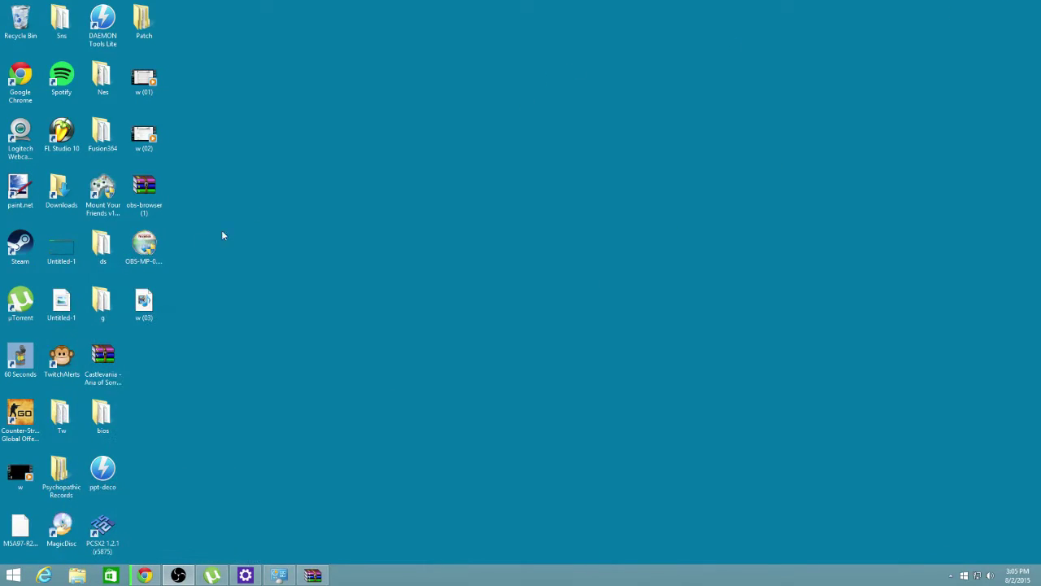
left_click(146, 203)
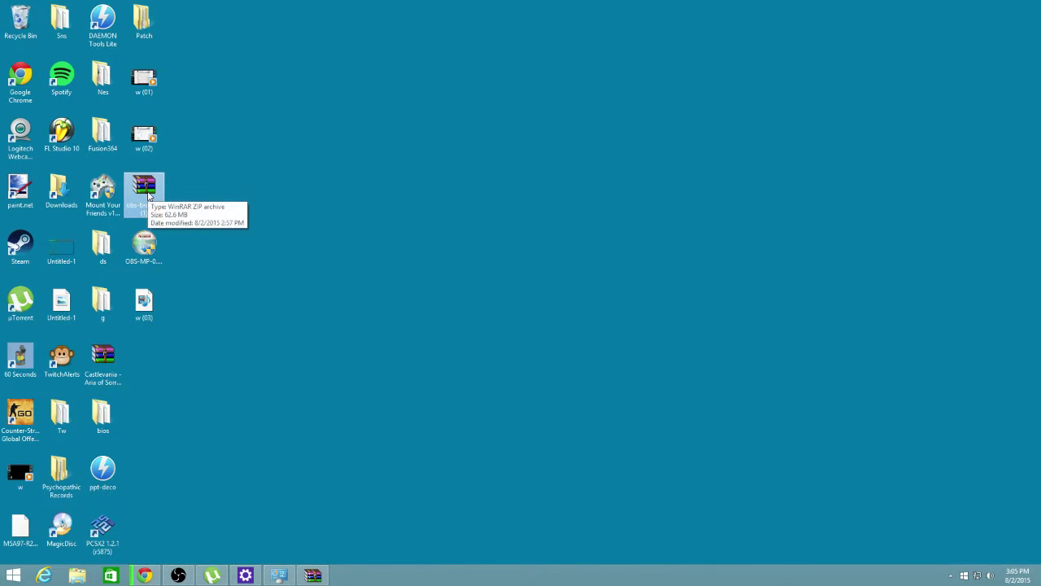
double_click(147, 191)
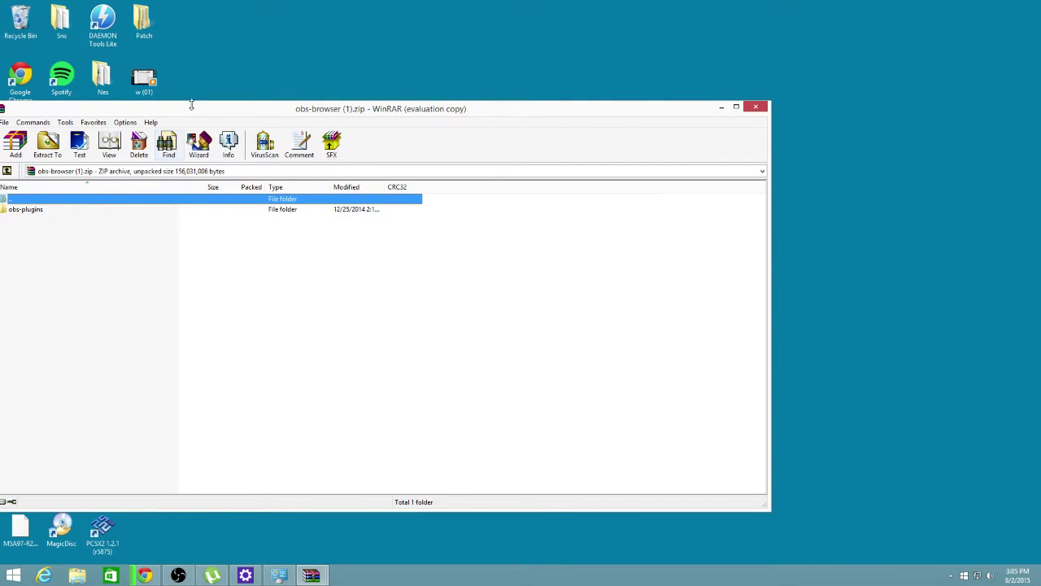
Minimize the WinRAR window holding obs-browser (1).zip.
double_click(760, 115)
double_click(763, 7)
left_click(721, 107)
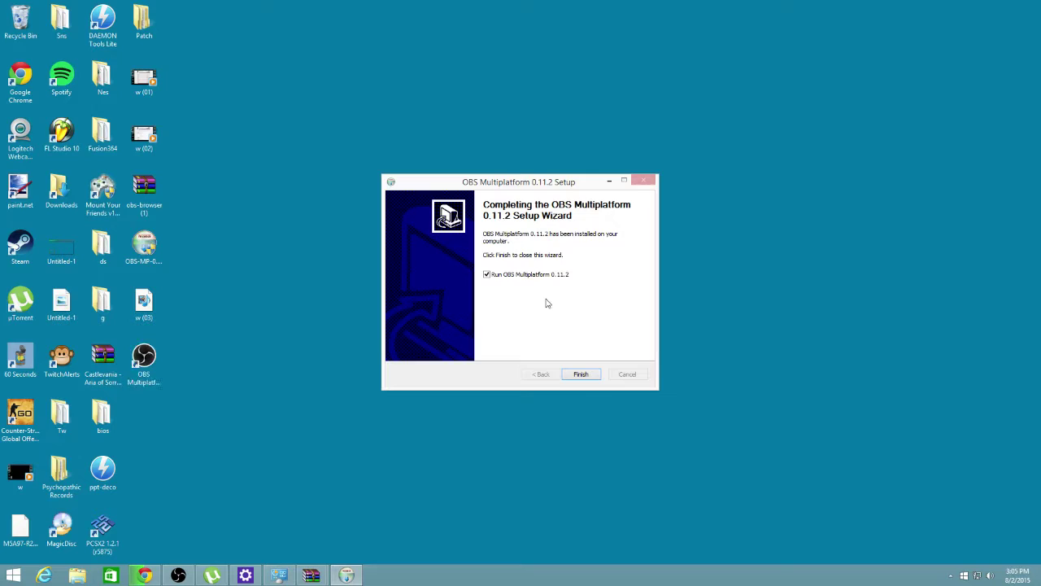
Close the finished setup wizard and drag the OBS Multiplatform desktop shortcut into the Recycle Bin.
left_click(593, 379)
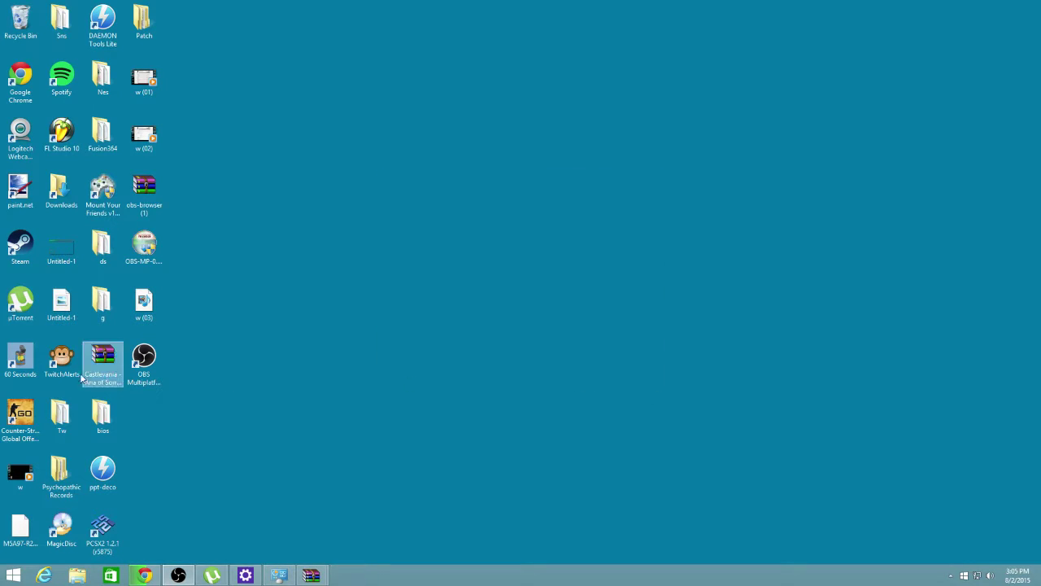
left_click(145, 364)
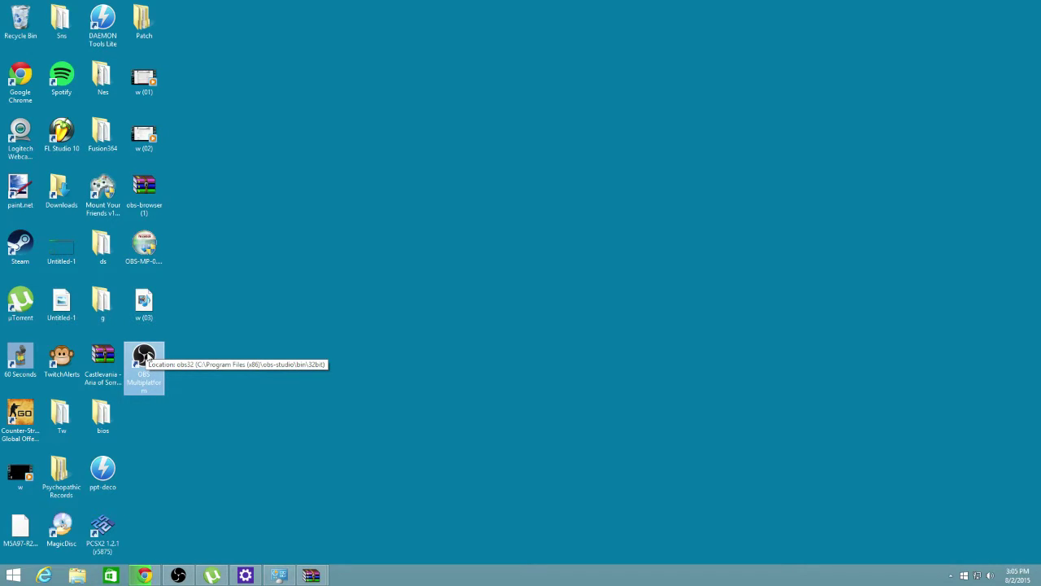
left_click_drag(147, 358, 21, 24)
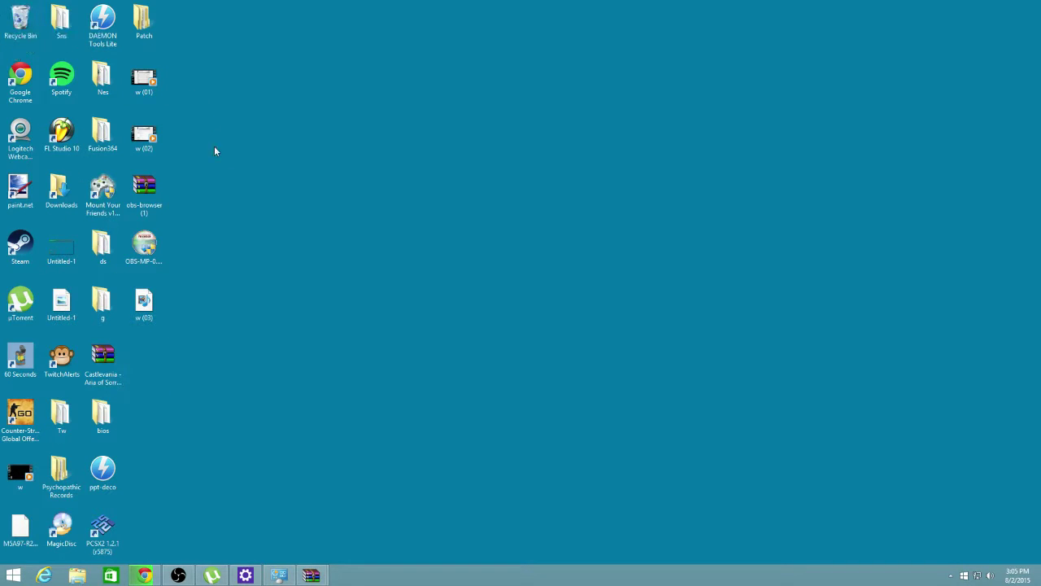
left_click(13, 575)
left_click(14, 569)
left_click(8, 576)
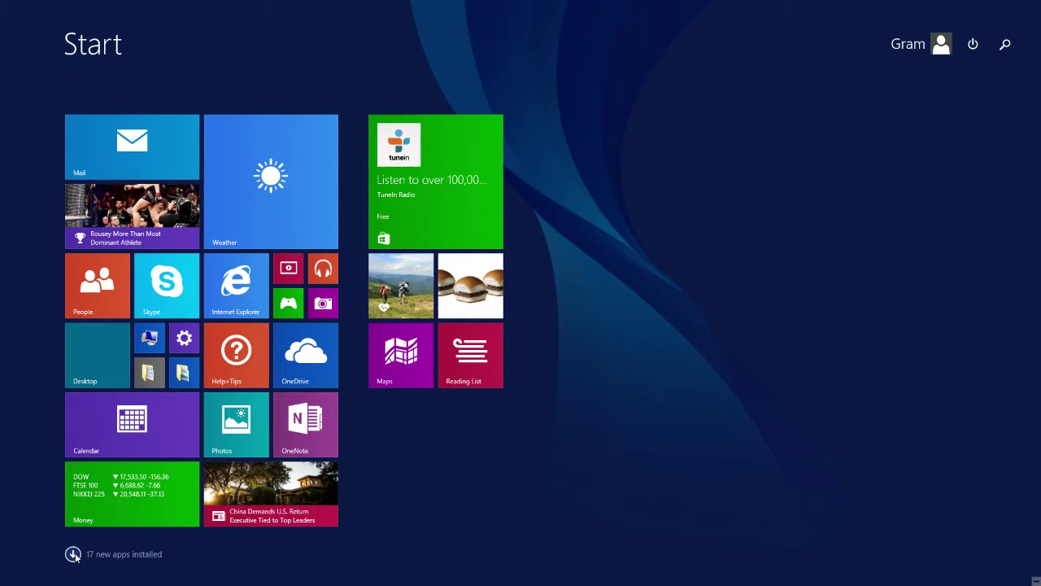
left_click(73, 554)
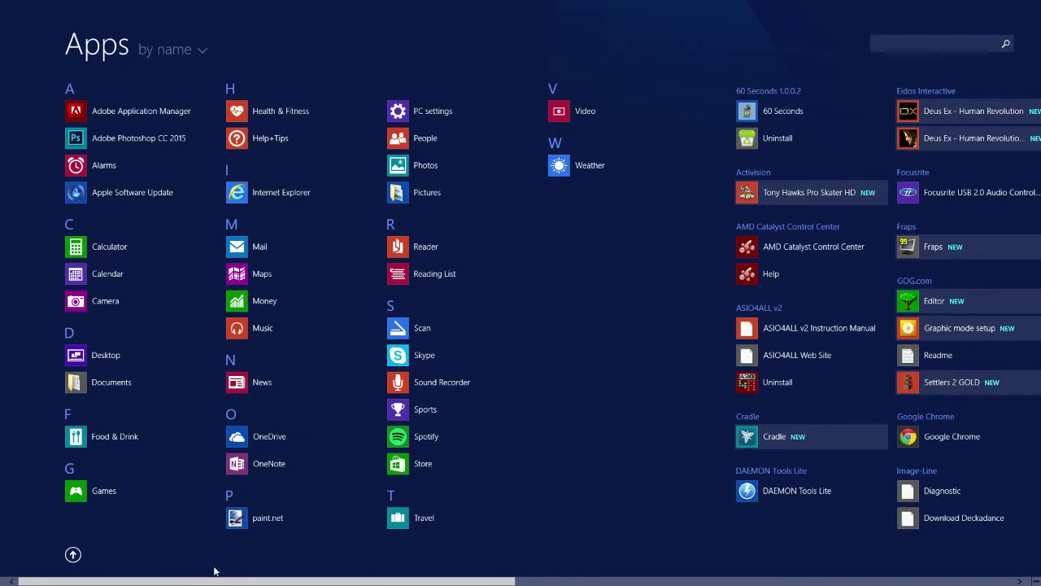
left_click_drag(254, 582, 593, 578)
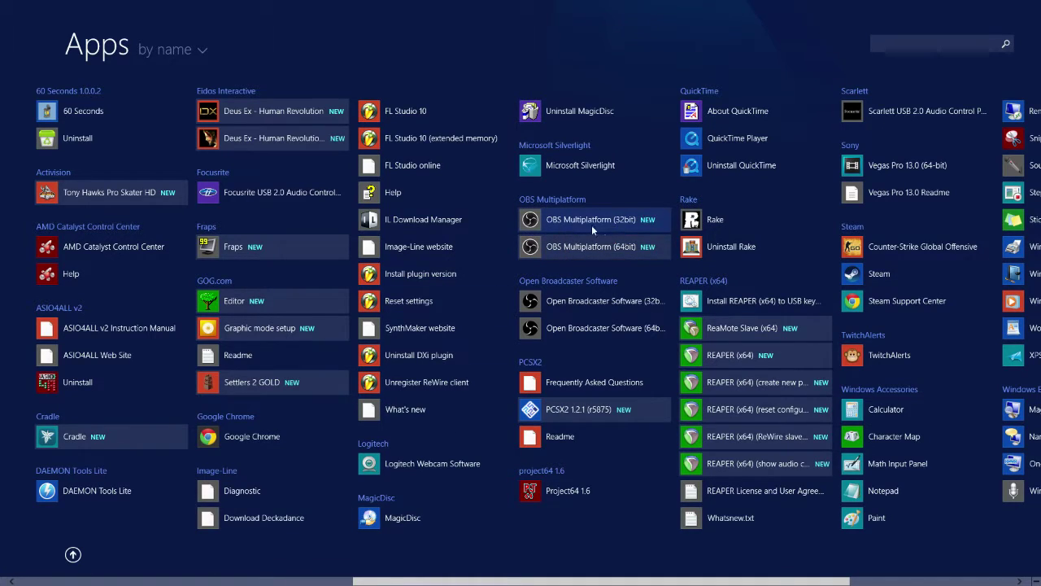
right_click(590, 245)
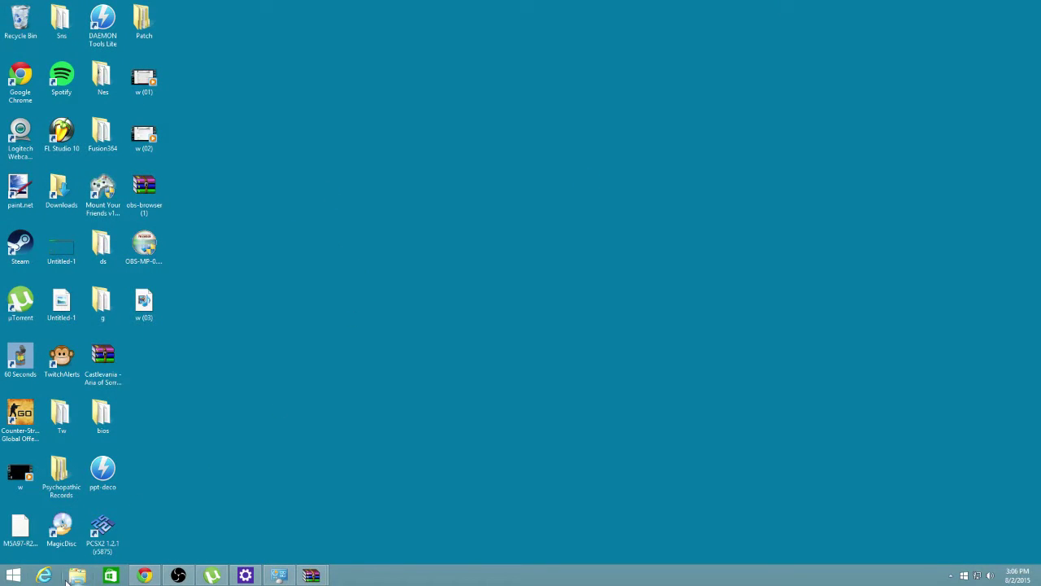
In File Explorer, go to C:\Program Files (x86).
left_click(75, 576)
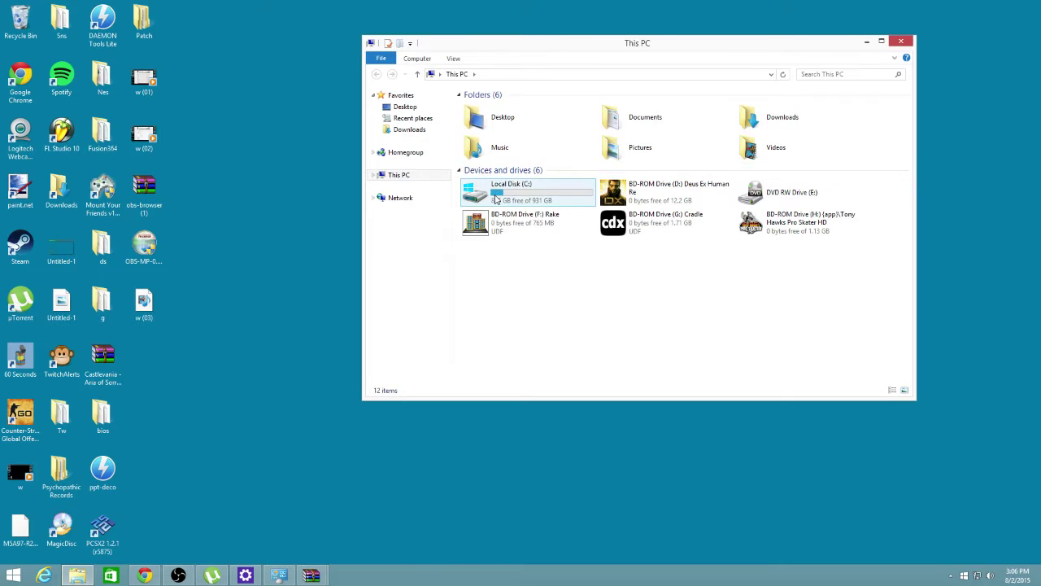
double_click(496, 200)
left_click(490, 176)
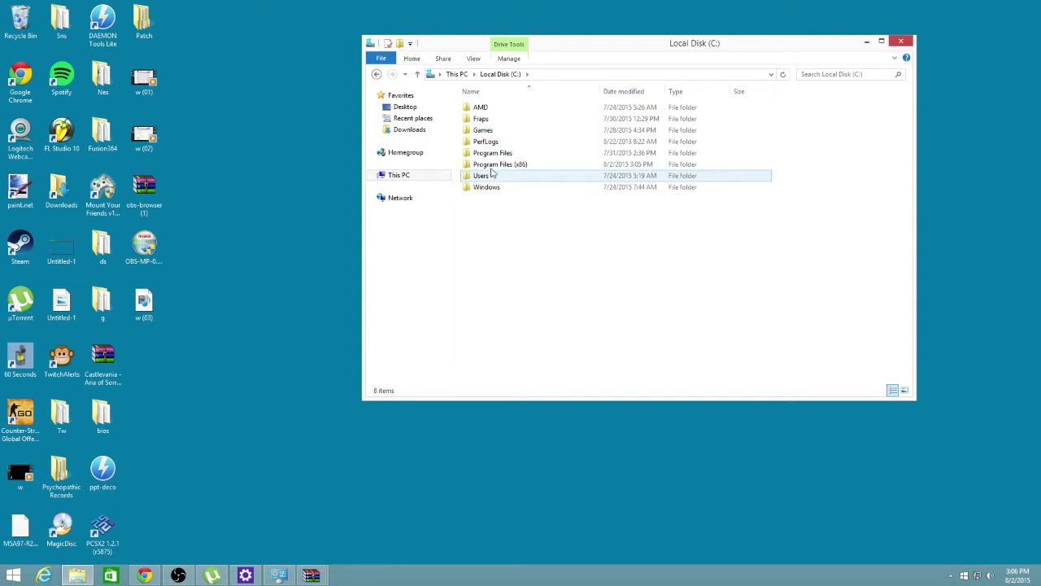
left_click(491, 167)
double_click(491, 167)
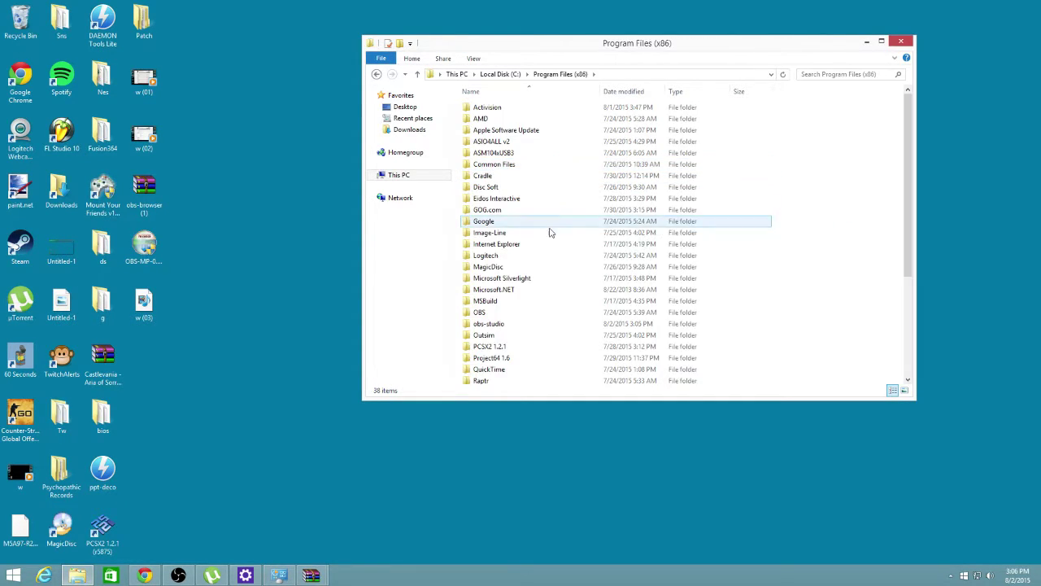
Open obs-studio\obs-plugins, then reopen obs-browser (1).zip from the desktop in WinRAR.
left_click(498, 324)
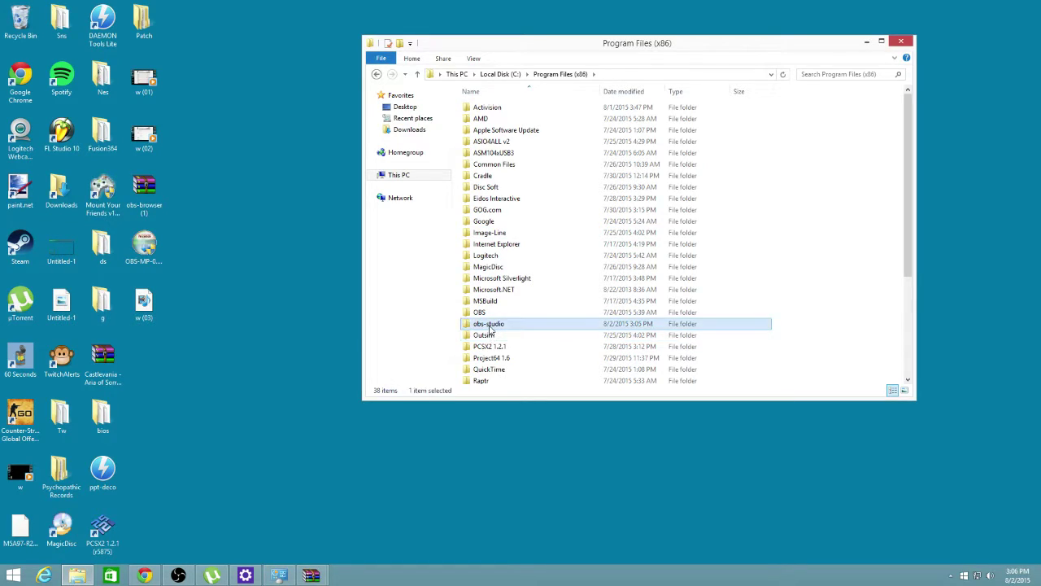
double_click(489, 325)
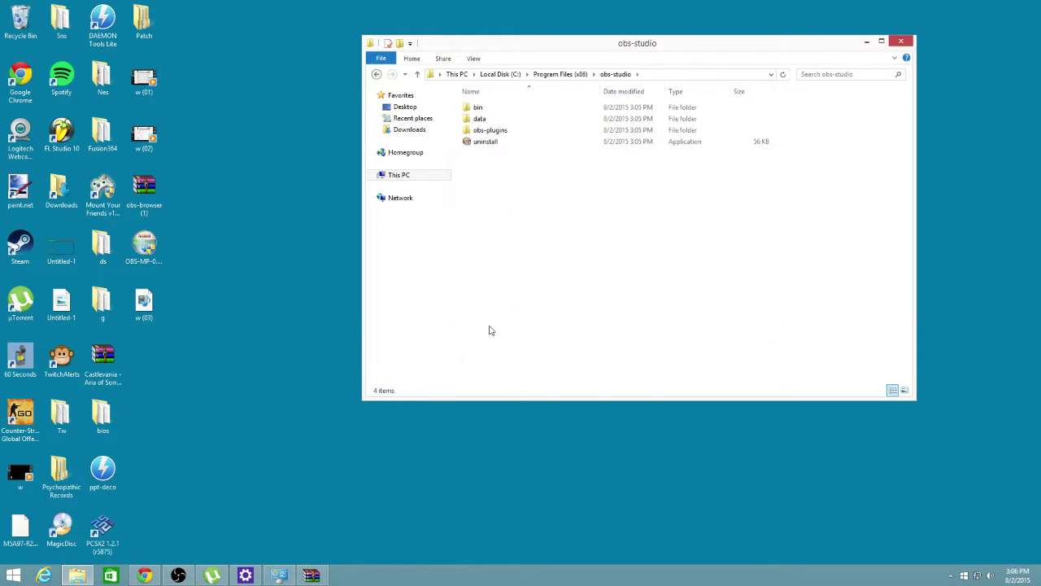
double_click(499, 132)
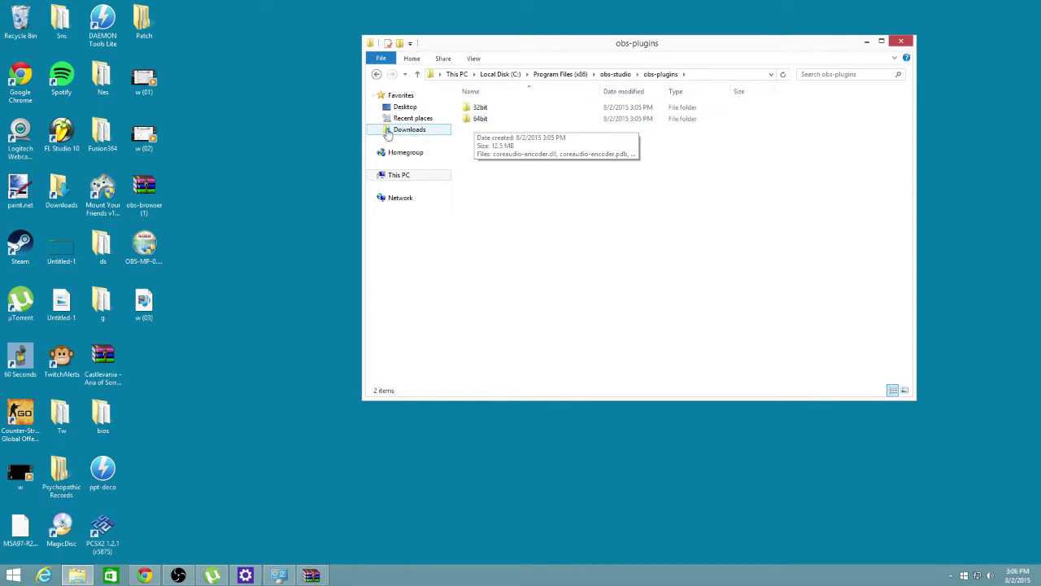
double_click(159, 186)
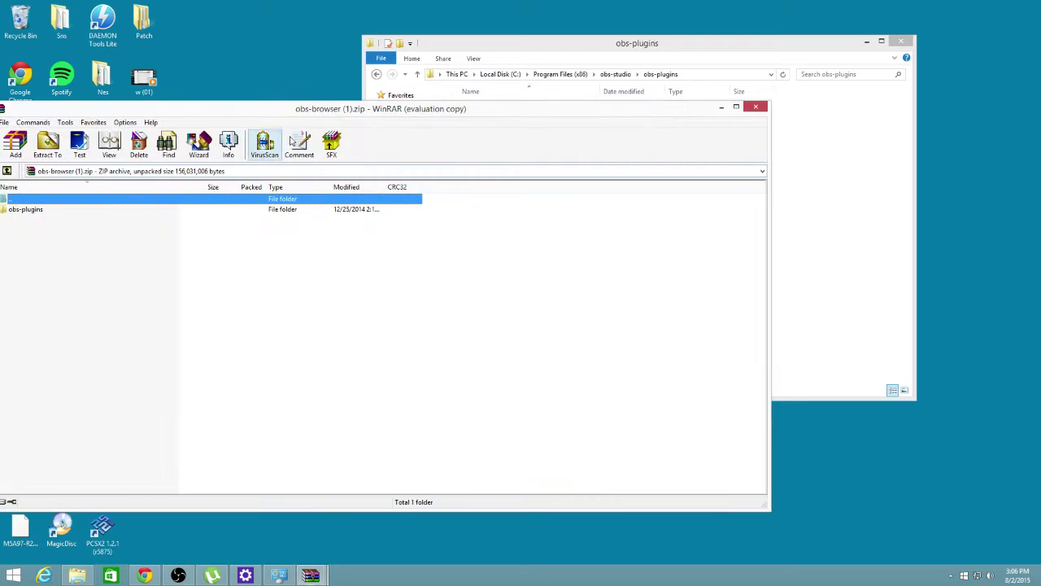
Open the 64bit folder in both the archive and the installed obs-plugins folder.
left_click_drag(299, 109, 474, 176)
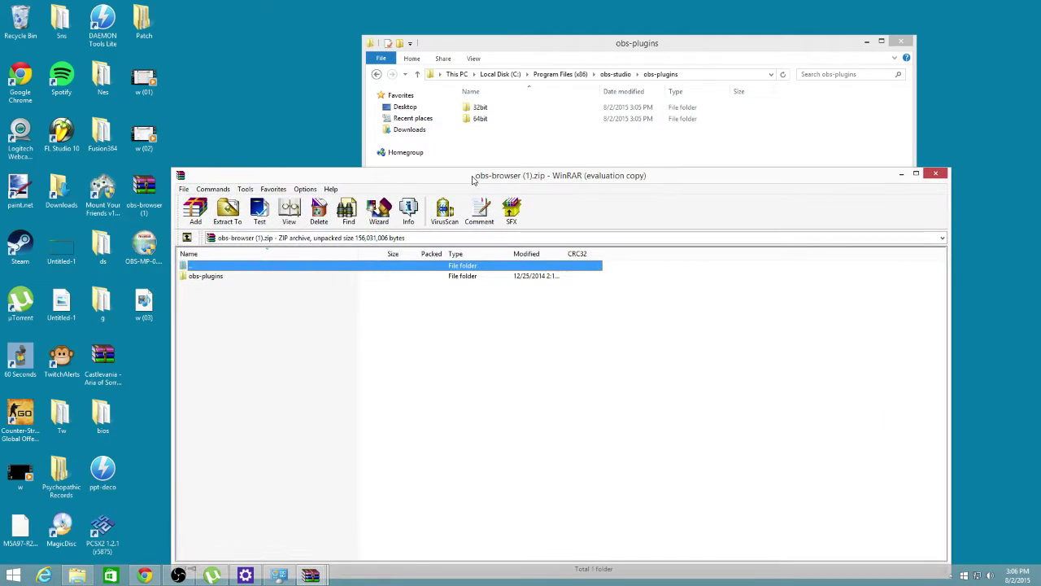
double_click(216, 277)
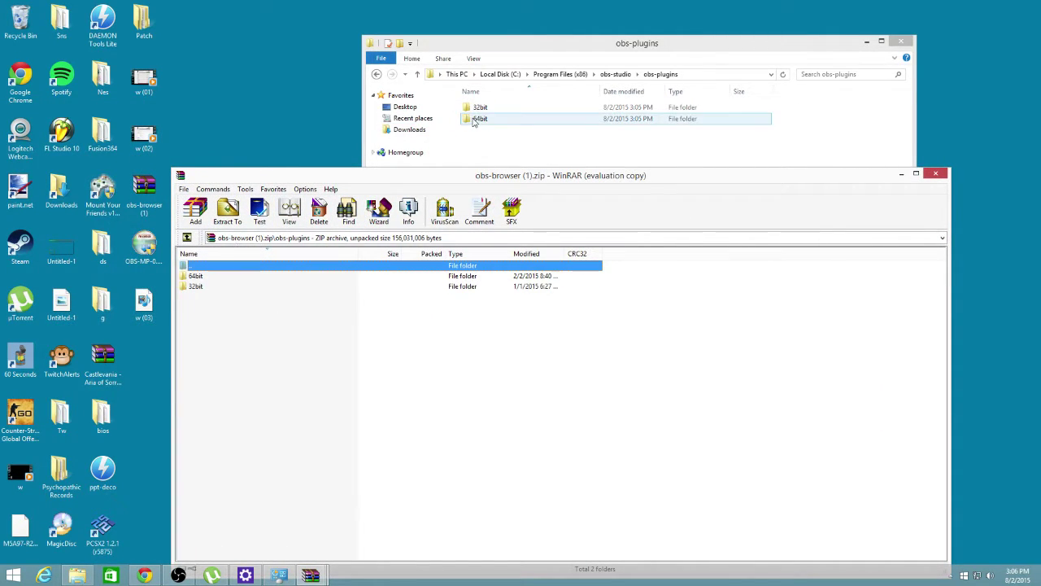
double_click(197, 277)
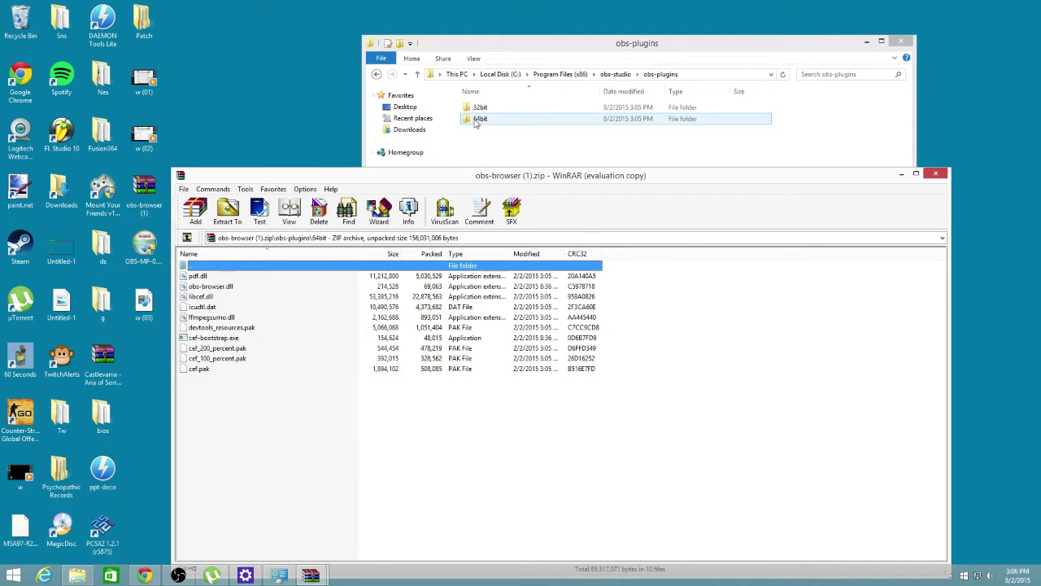
double_click(479, 119)
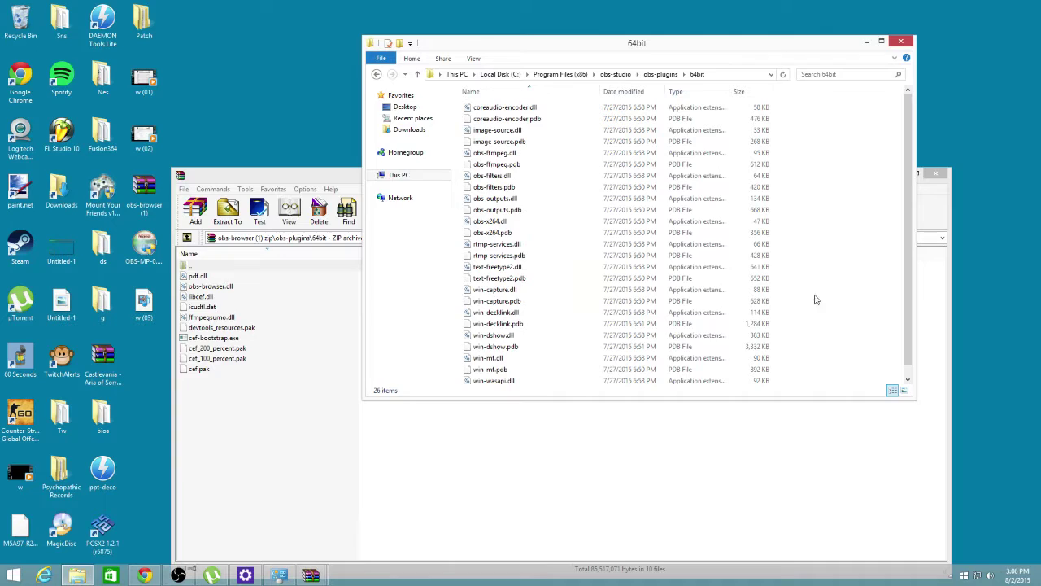
Copy all ten 64bit plugin files into obs-plugins\64bit, granting admin permission.
left_click(227, 394)
left_click_drag(227, 394, 195, 270)
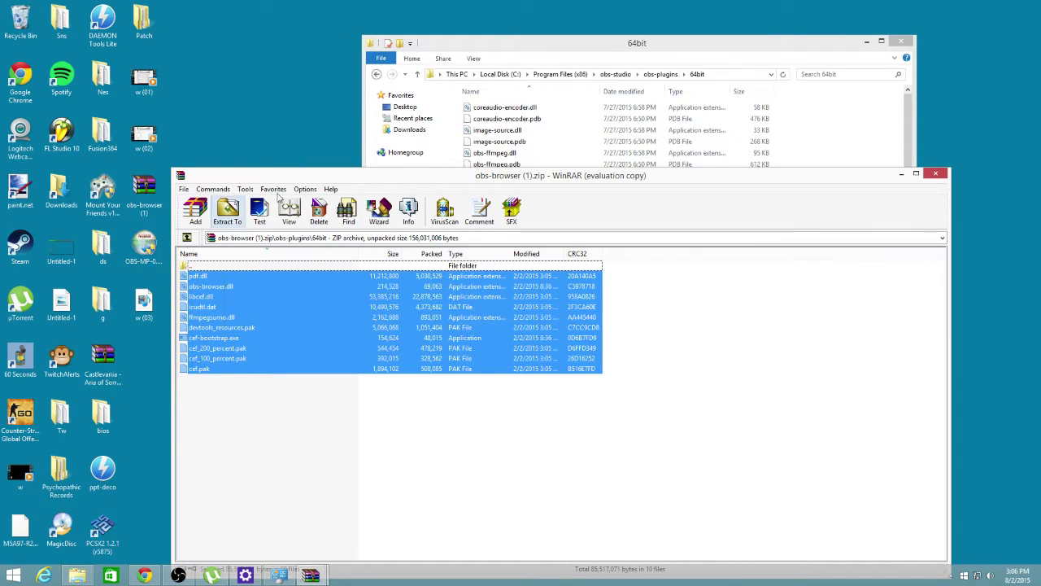
left_click_drag(295, 182, 107, 165)
left_click_drag(57, 256, 831, 260)
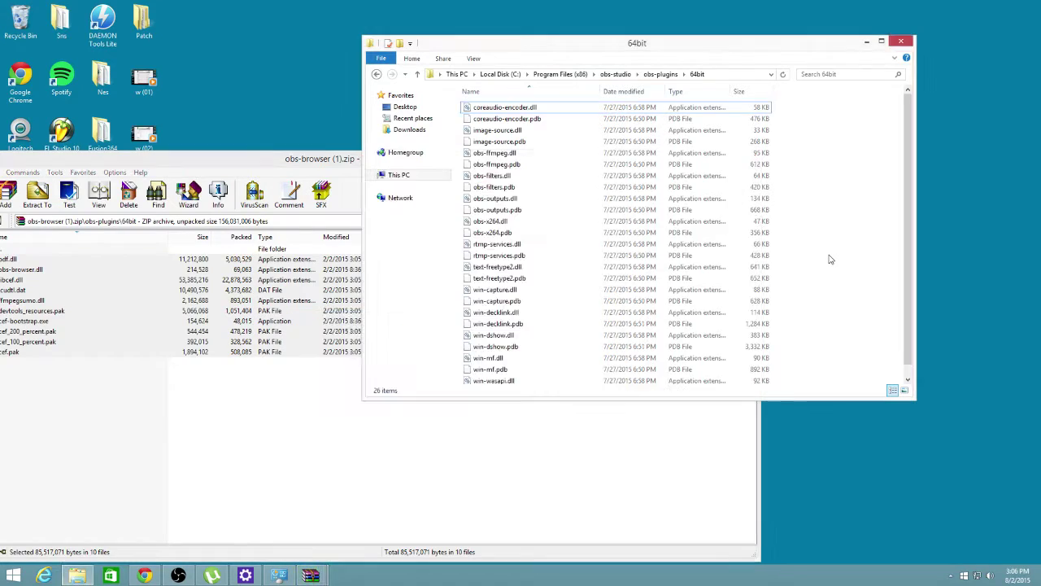
left_click(493, 234)
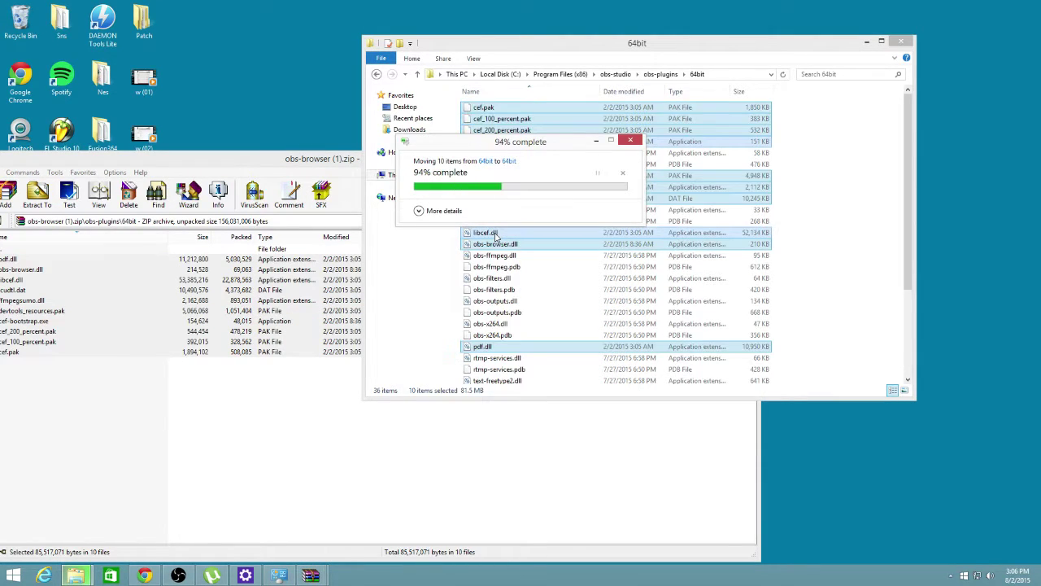
Open the 32bit folder in both Explorer's obs-plugins and the WinRAR archive.
left_click(379, 75)
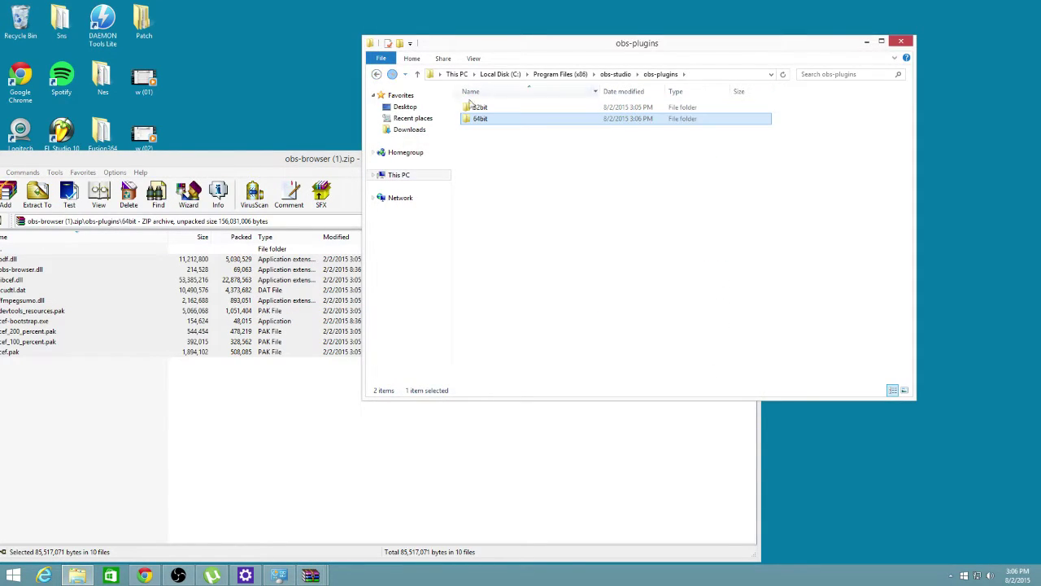
double_click(481, 107)
left_click(272, 159)
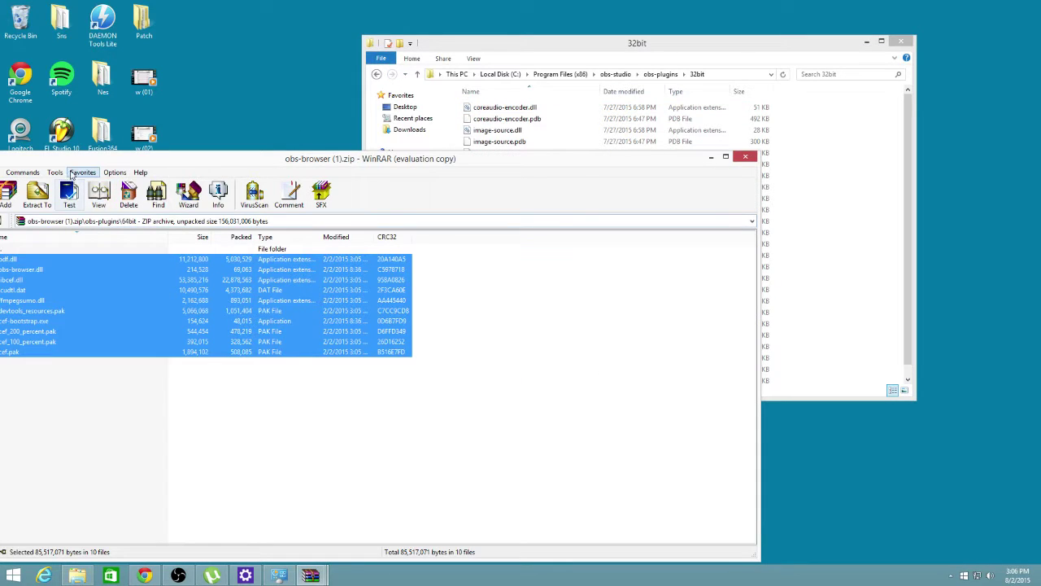
left_click_drag(81, 159, 109, 120)
double_click(236, 266)
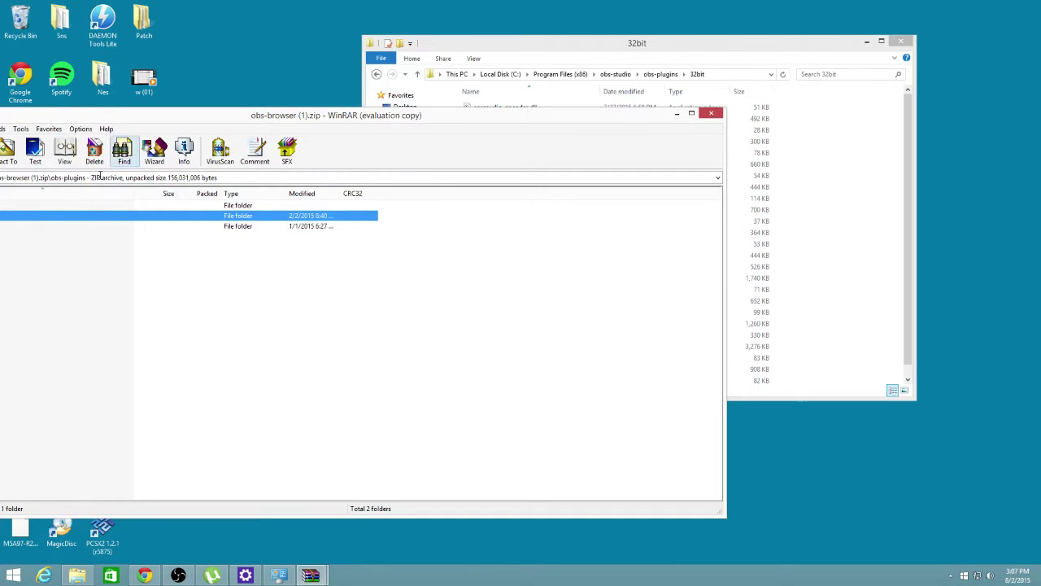
left_click_drag(81, 228, 244, 140)
left_click_drag(69, 116, 135, 123)
double_click(103, 234)
Copy all eleven 32bit plugin files into obs-plugins\32bit and close Explorer.
left_click_drag(94, 345, 855, 248)
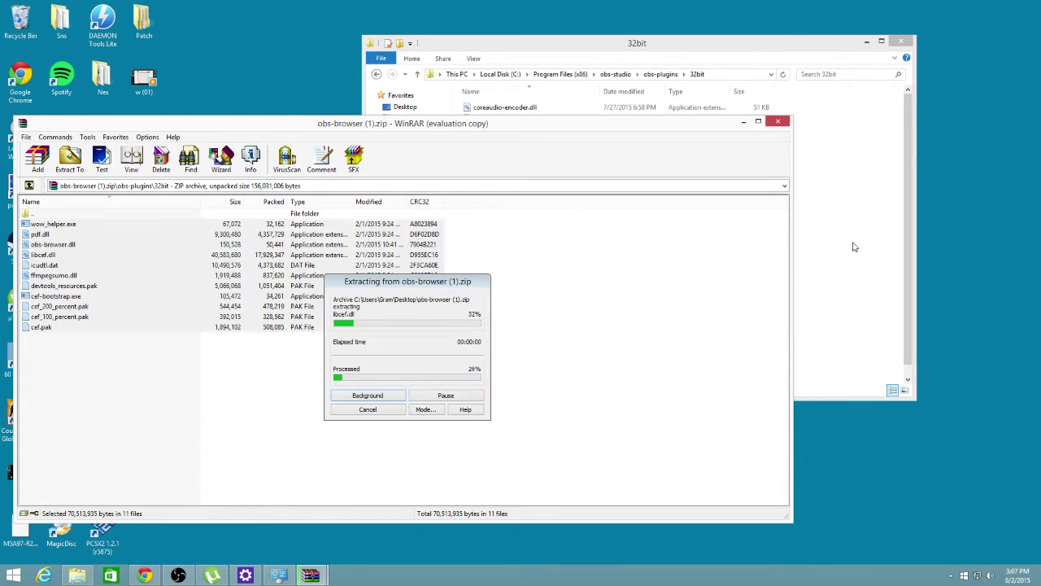
left_click(472, 237)
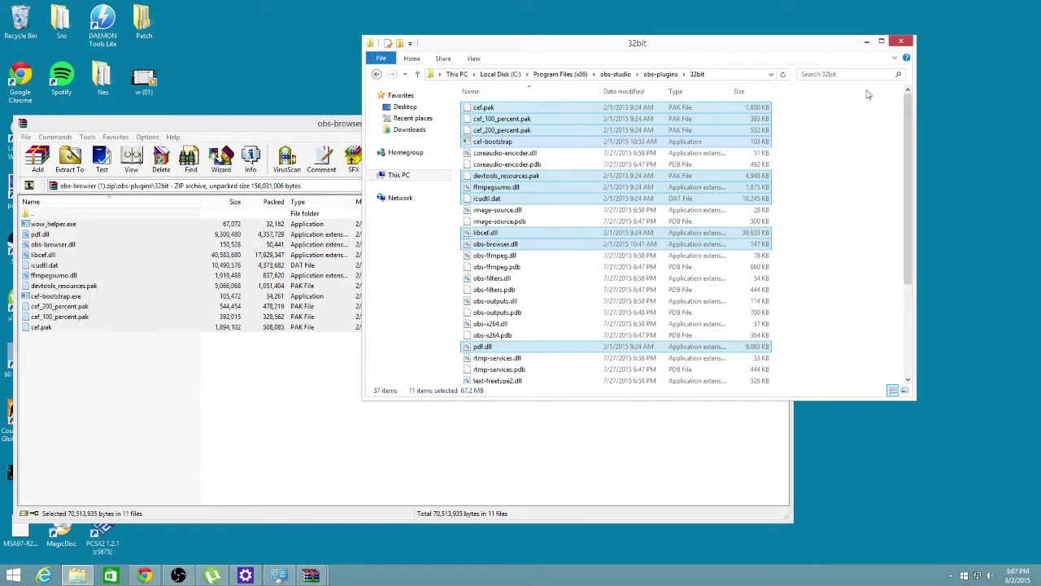
left_click(901, 41)
Close WinRAR and launch OBS Multiplatform (64bit) from the Start apps list.
left_click(784, 123)
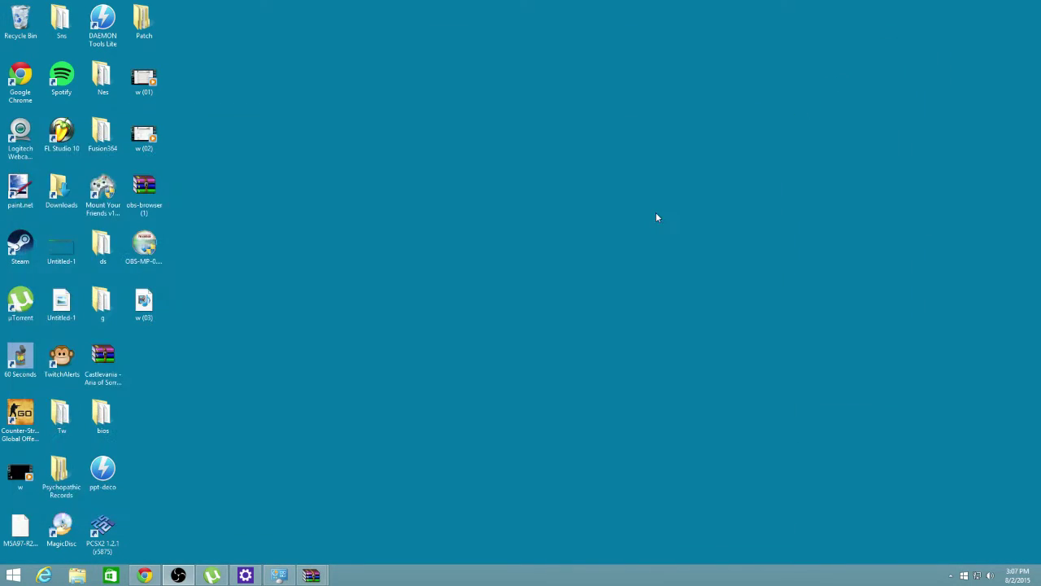
left_click(13, 576)
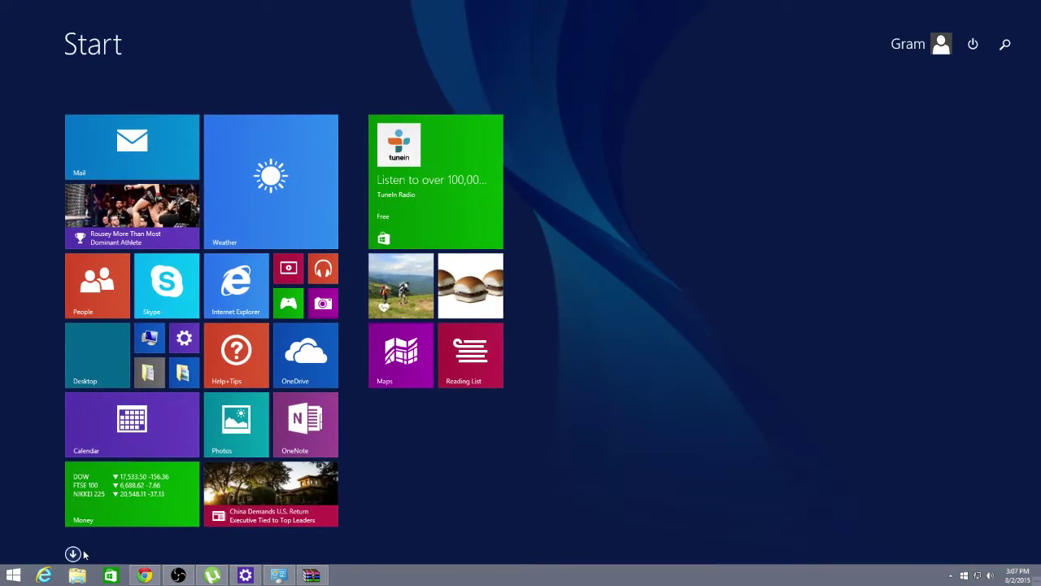
left_click(73, 554)
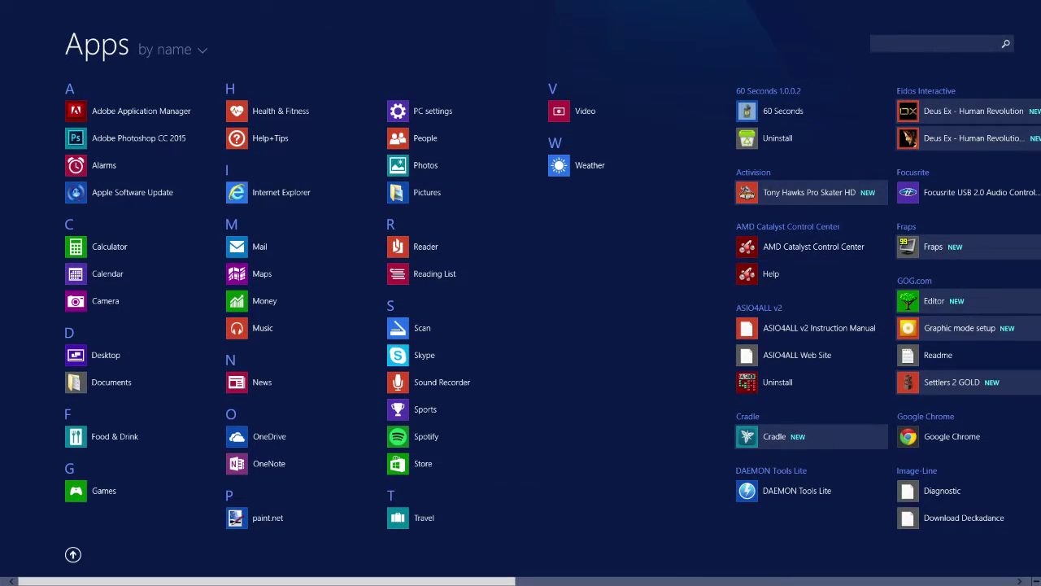
left_click_drag(366, 579, 693, 579)
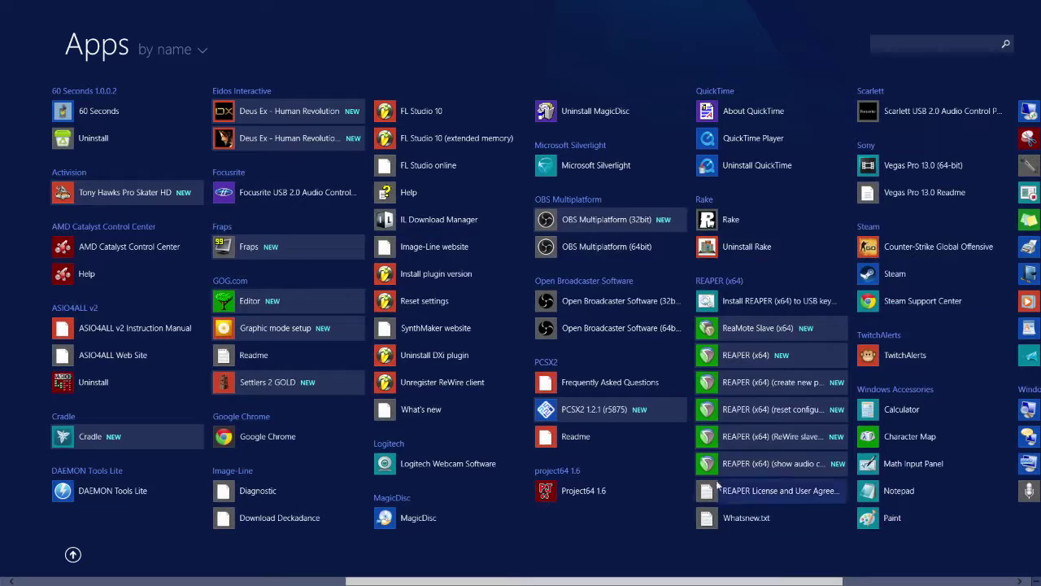
left_click(633, 256)
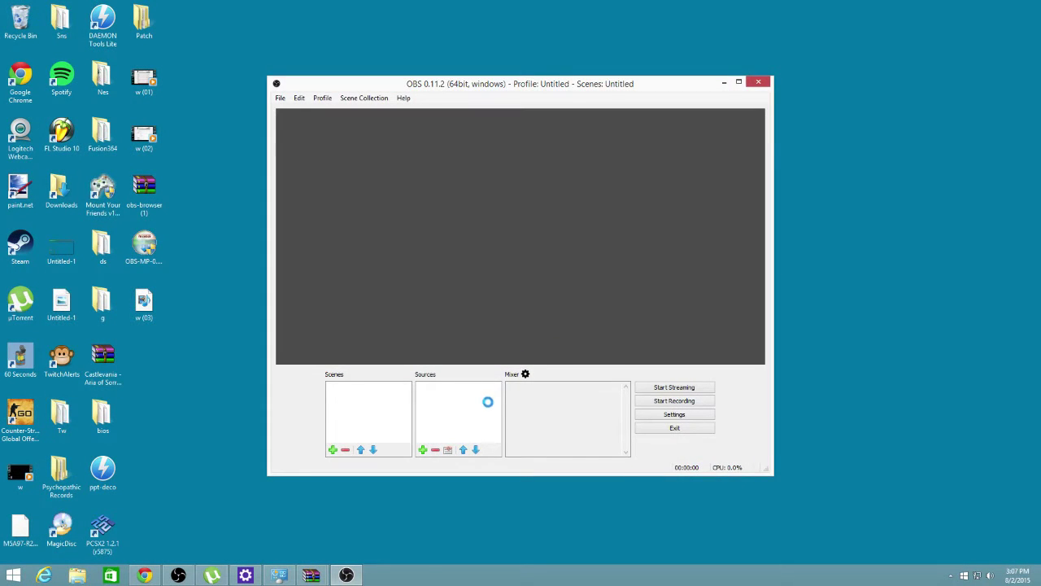
Add a BrowserSource to the scene, accepting the default source name.
right_click(453, 407)
mouse_move(474, 410)
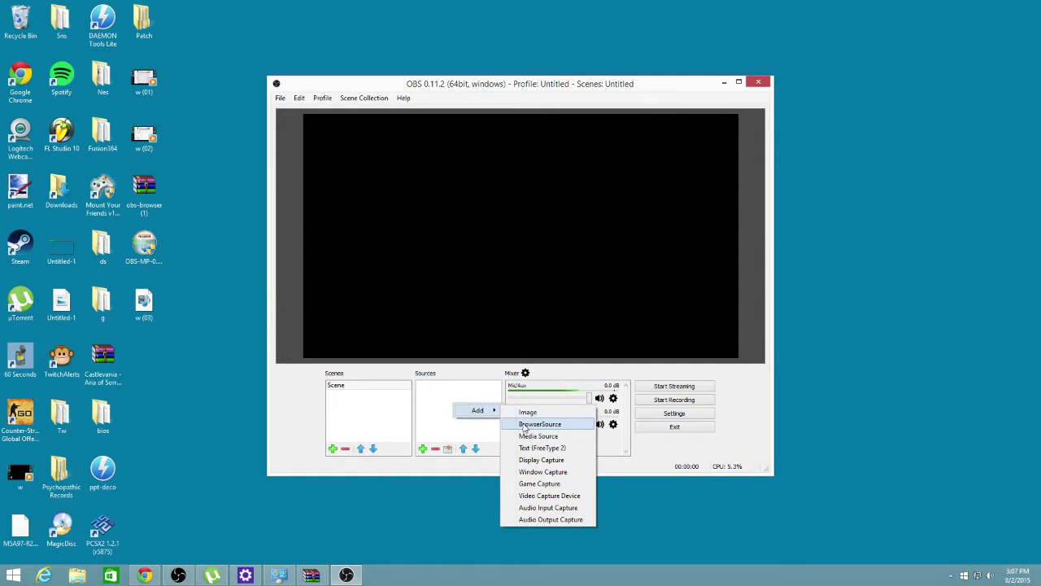
left_click(526, 425)
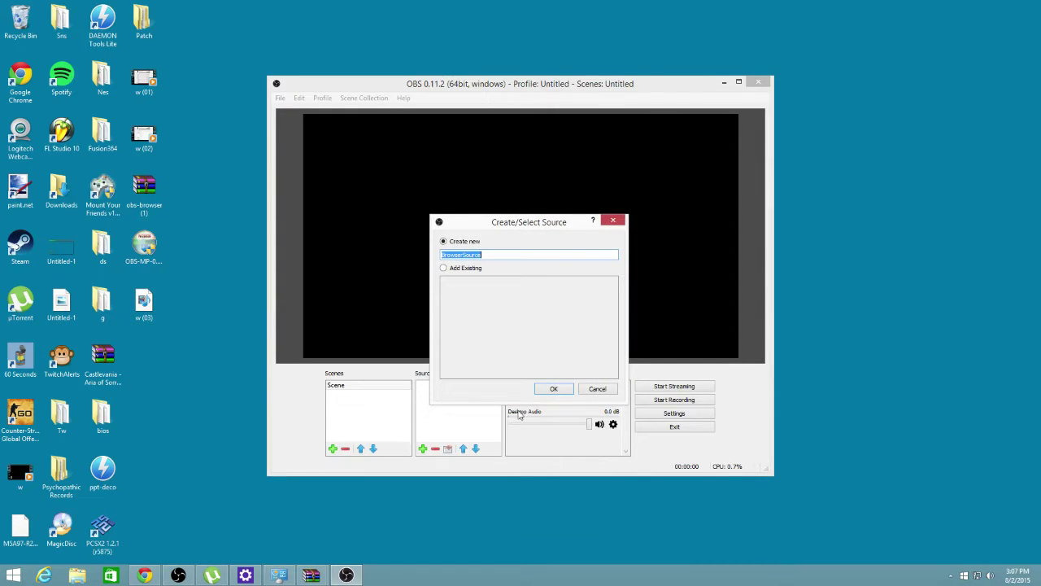
left_click(554, 388)
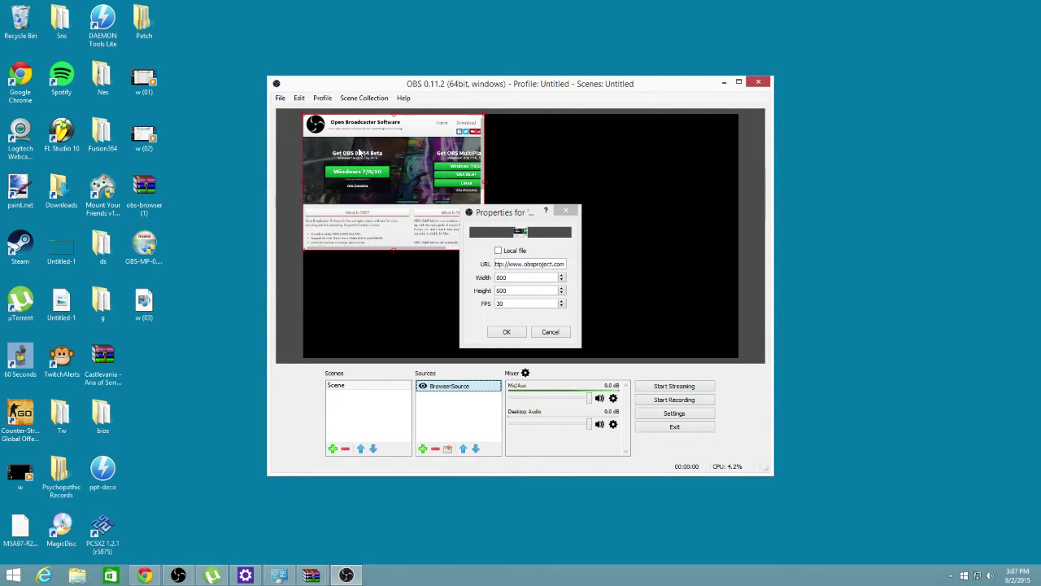
left_click(500, 252)
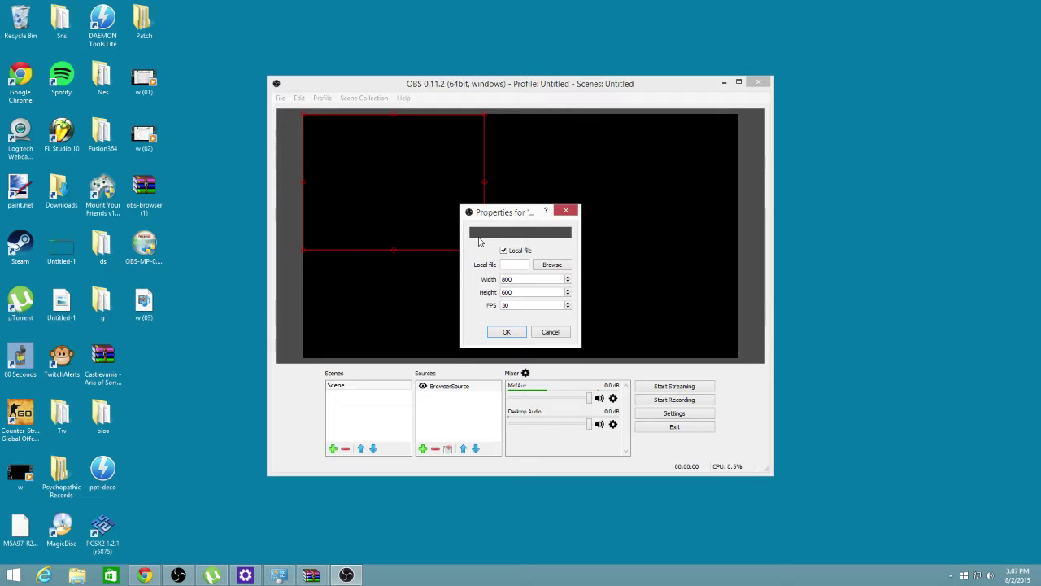
left_click(554, 265)
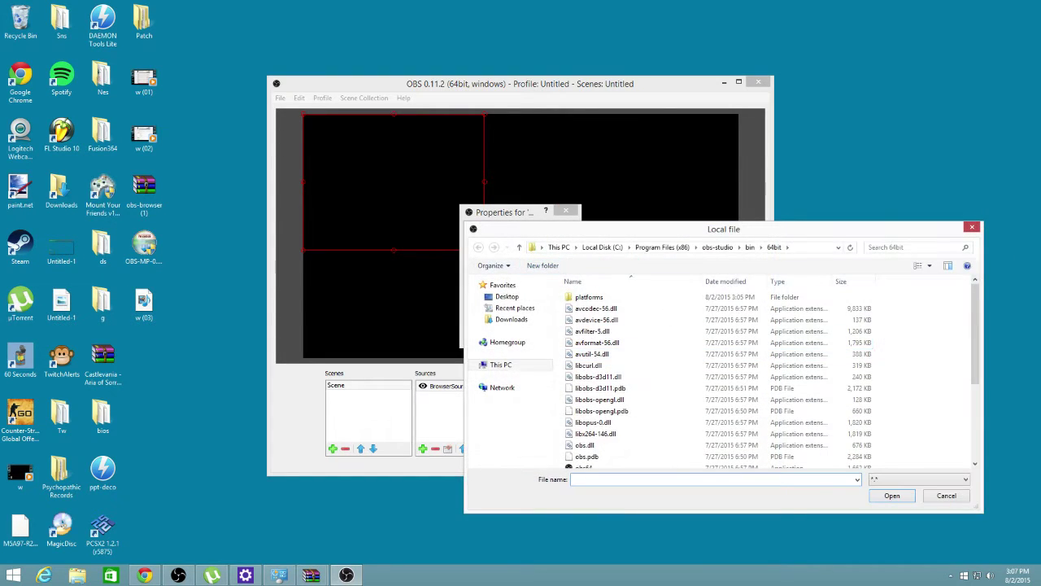
left_click(945, 497)
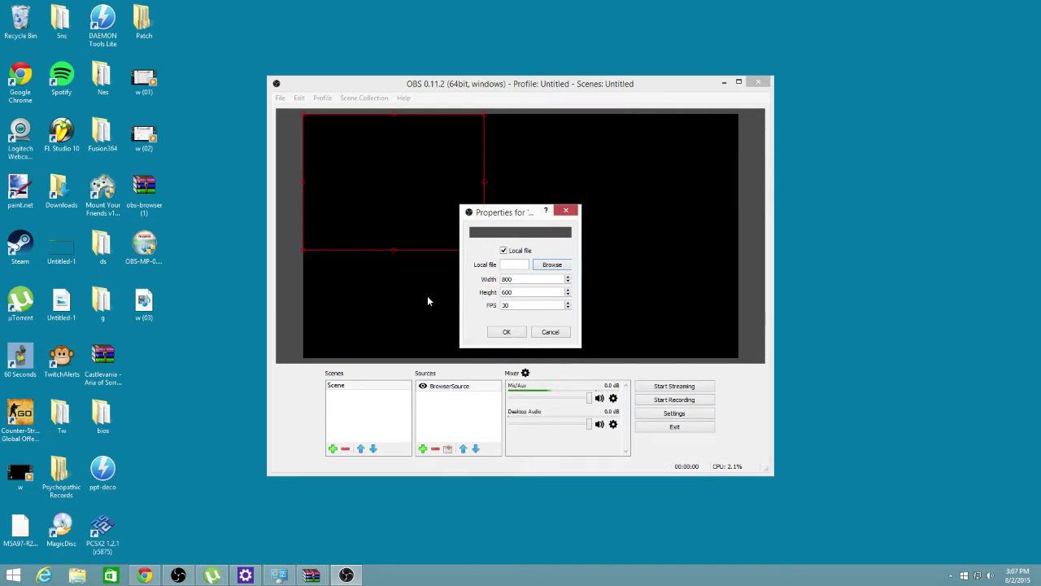
left_click(505, 250)
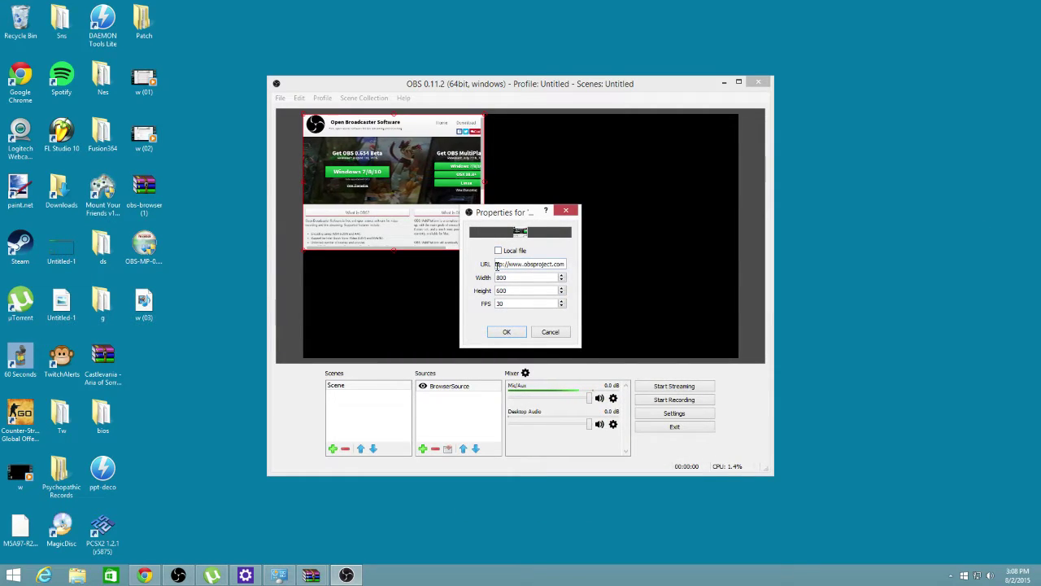
left_click(554, 264)
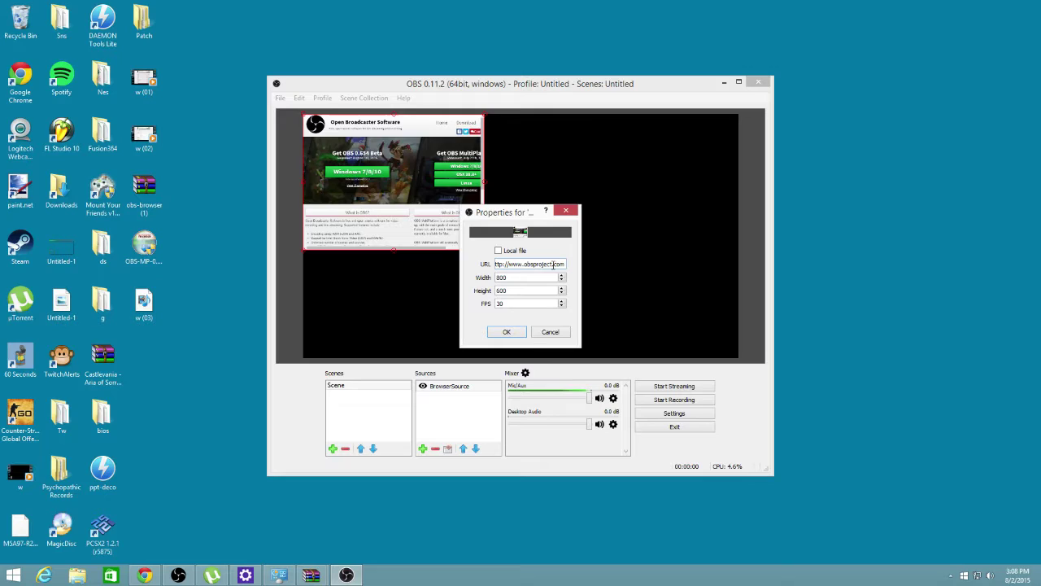
left_click(509, 336)
Maximize OBS, centre and enlarge the obsproject.com BrowserSource to the canvas top, then close OBS.
double_click(468, 84)
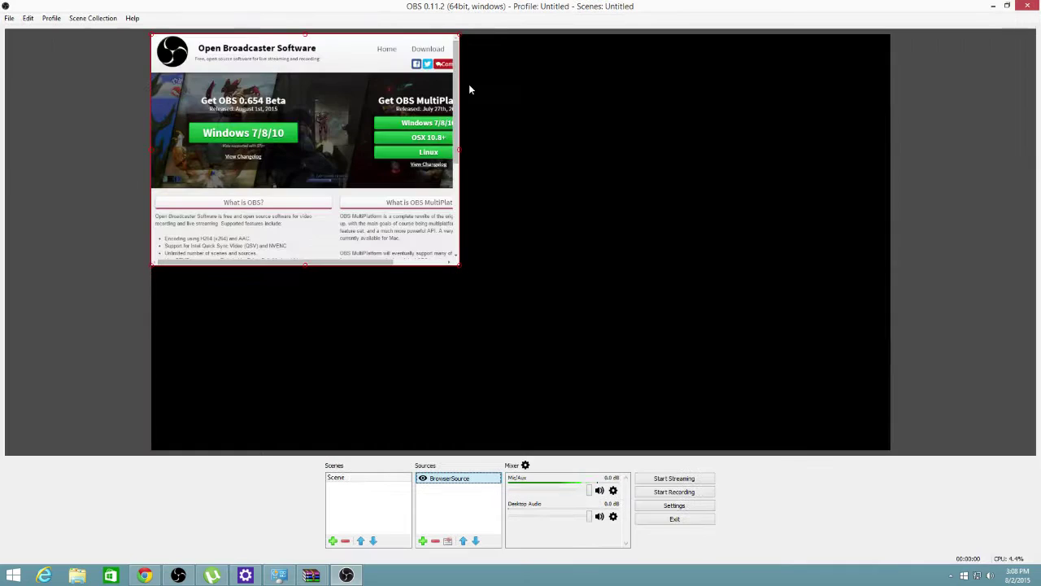
left_click_drag(333, 170, 502, 228)
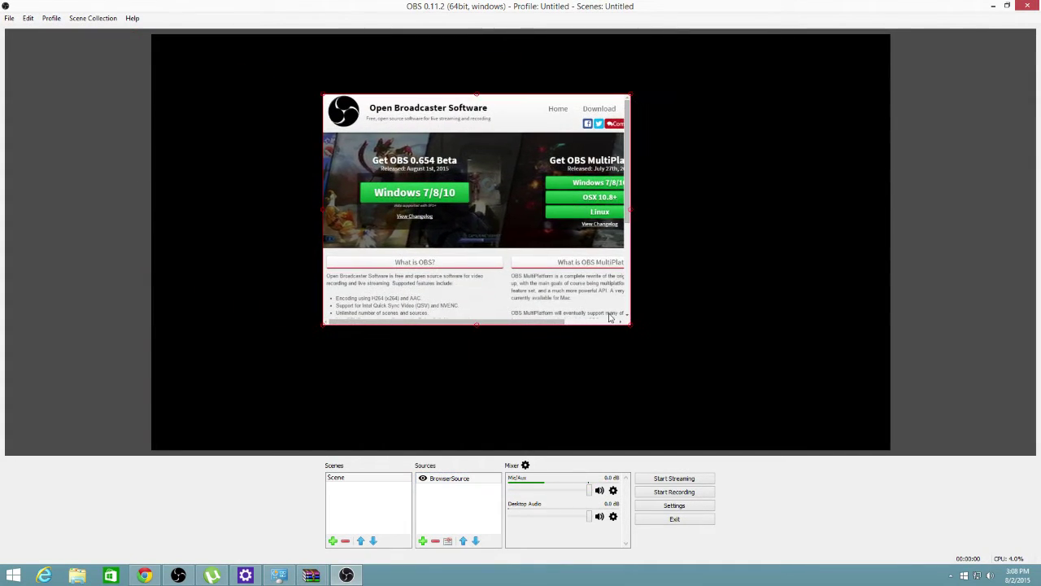
left_click_drag(630, 326, 829, 435)
left_click_drag(799, 375, 709, 327)
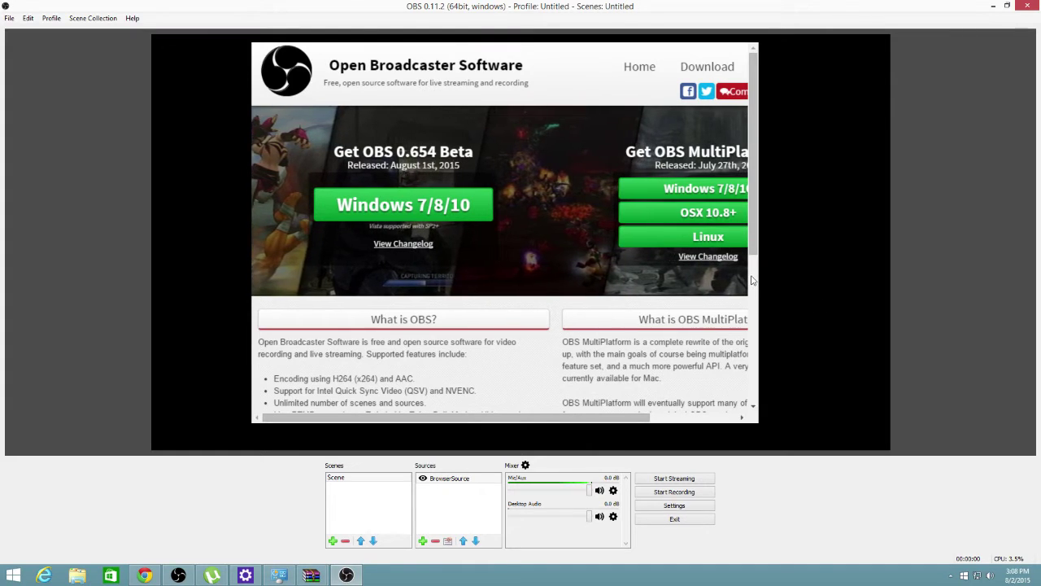
left_click(1027, 6)
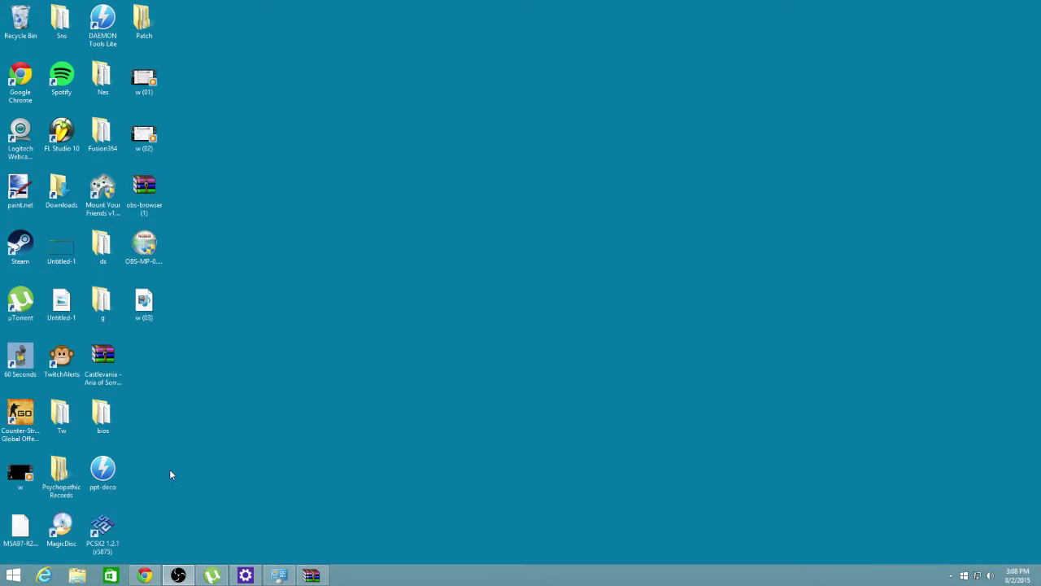
Launch OBS Multiplatform (32bit) from the Start screen's full apps list.
left_click(15, 575)
left_click(73, 550)
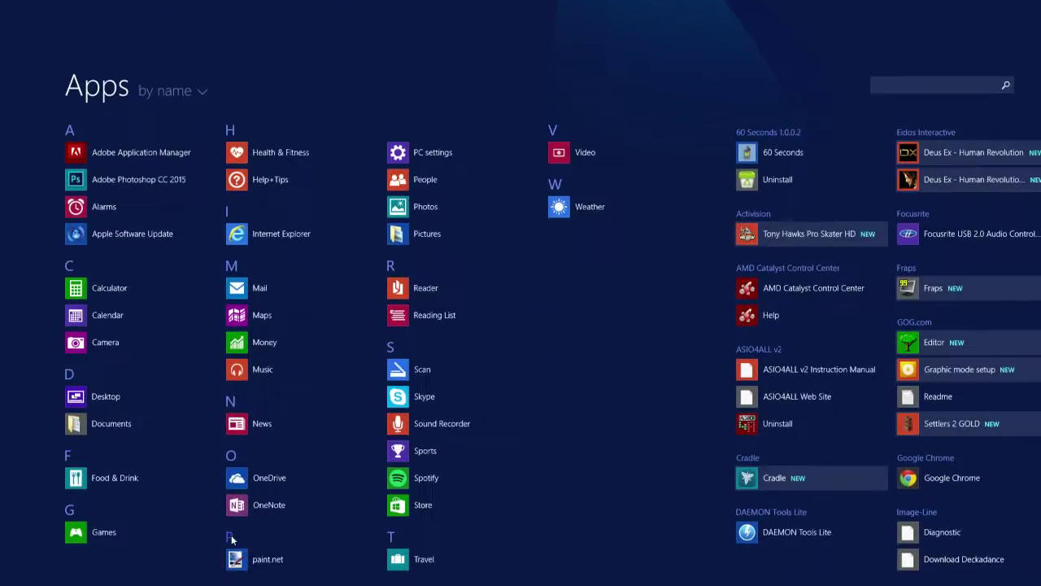
left_click_drag(465, 573, 762, 556)
left_click(662, 225)
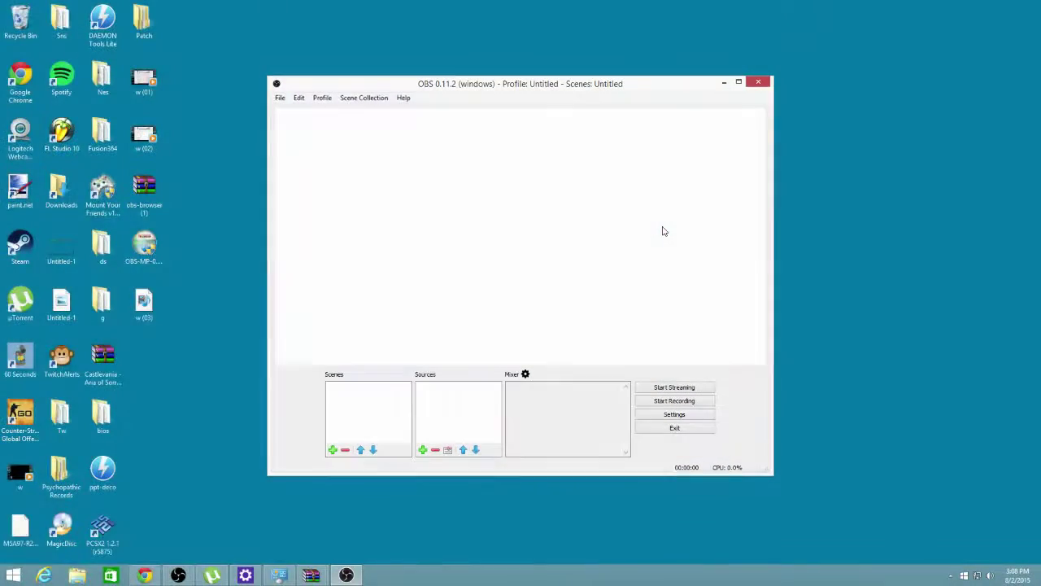
Add BrowserSource 1 keeping the default obsproject.com URL, 800×600 and 30 FPS.
right_click(454, 401)
mouse_move(478, 408)
left_click(525, 421)
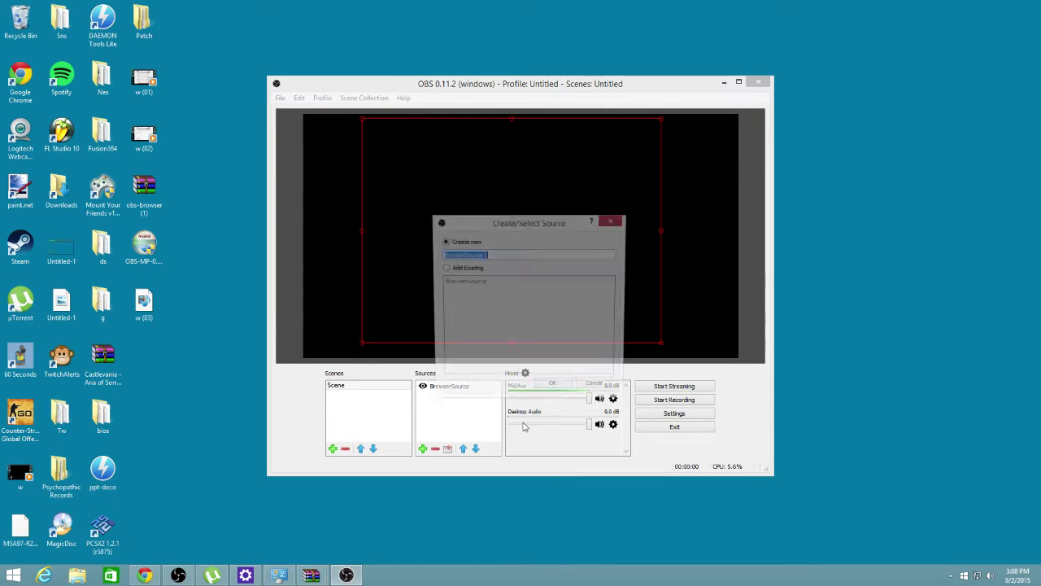
left_click(554, 390)
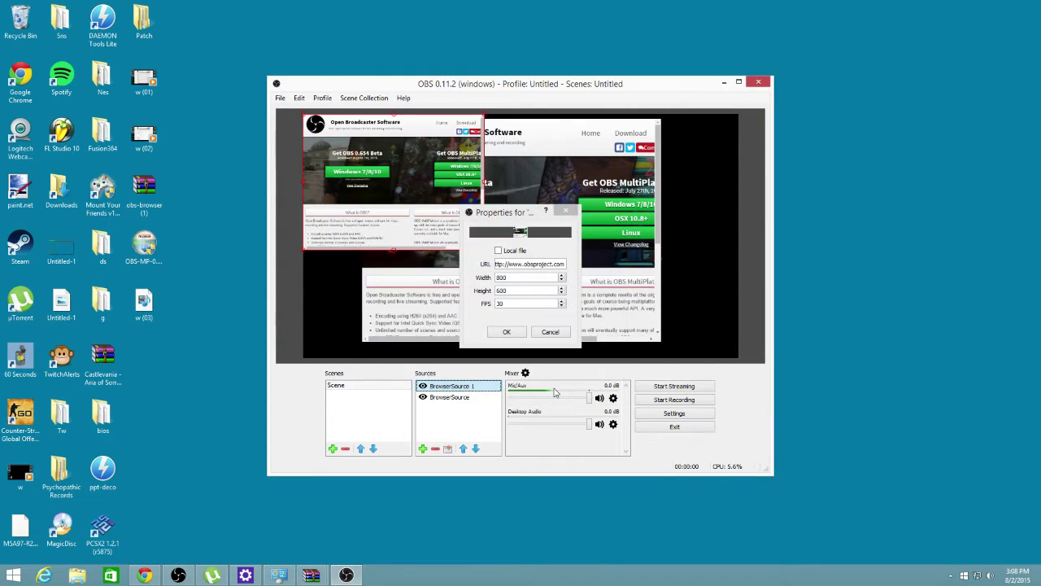
left_click(510, 332)
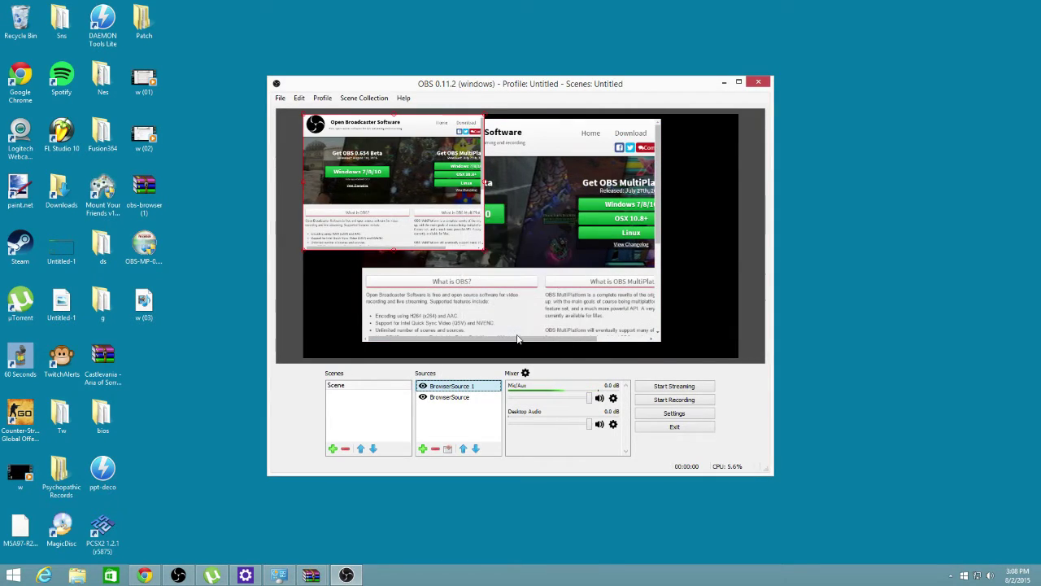
Close the 32-bit OBS and go back in Chrome from the forum index to the OBS Plugins sub-forum.
left_click(758, 82)
left_click(147, 576)
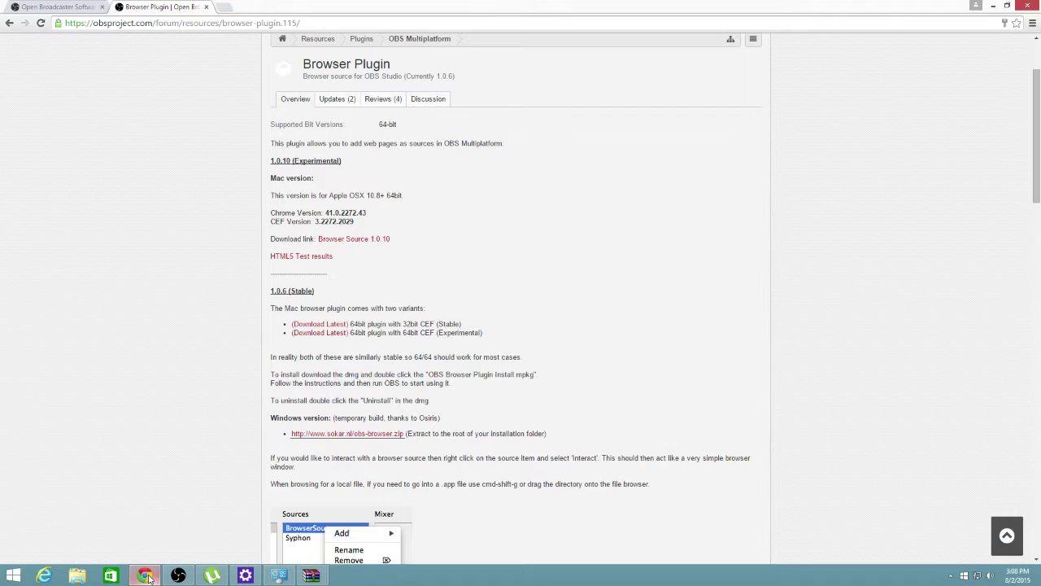
scroll(295, 357, "up", 2)
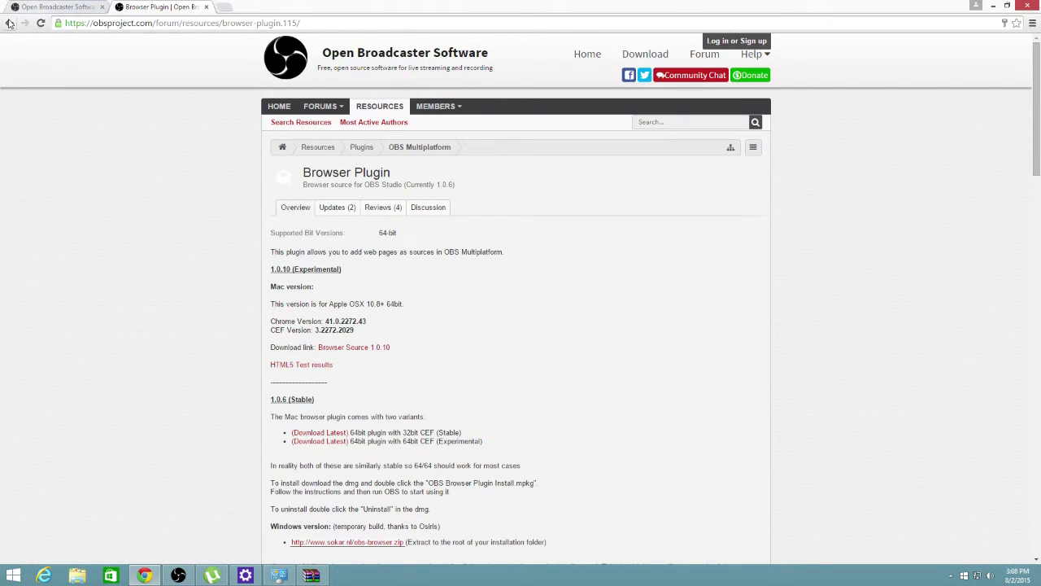
left_click(10, 23)
left_click(9, 23)
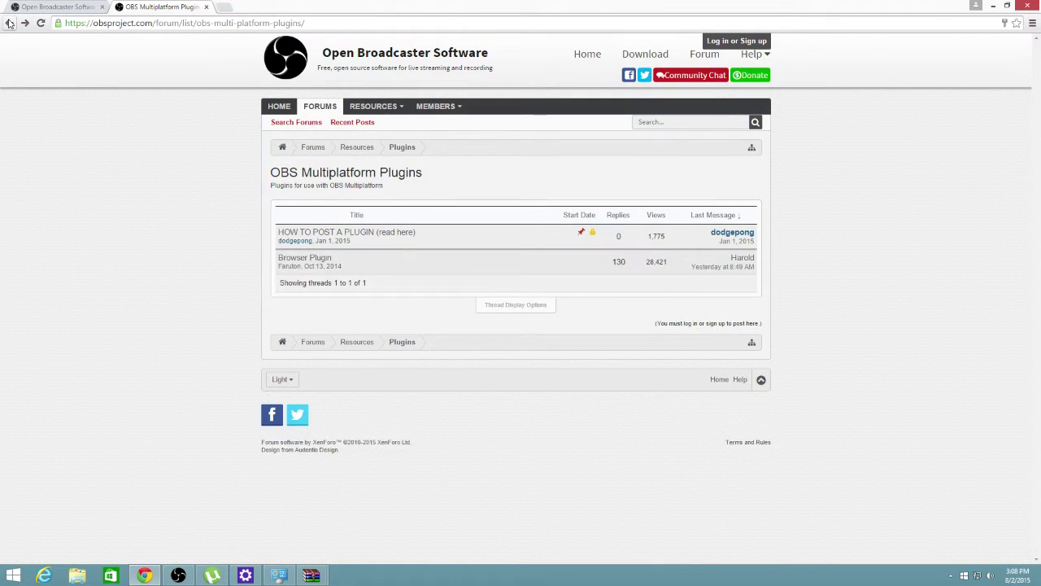
left_click(10, 23)
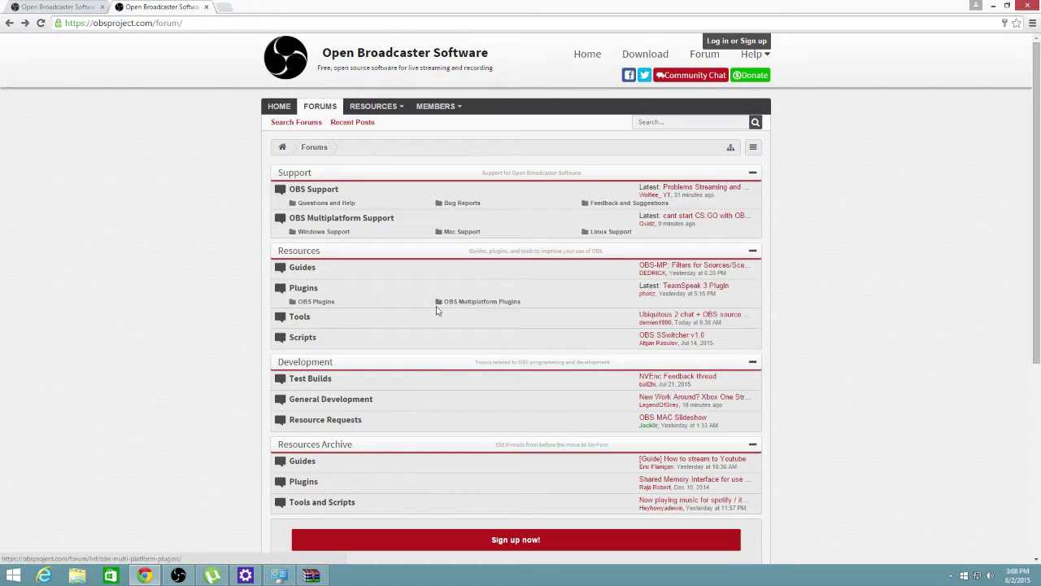
left_click(315, 301)
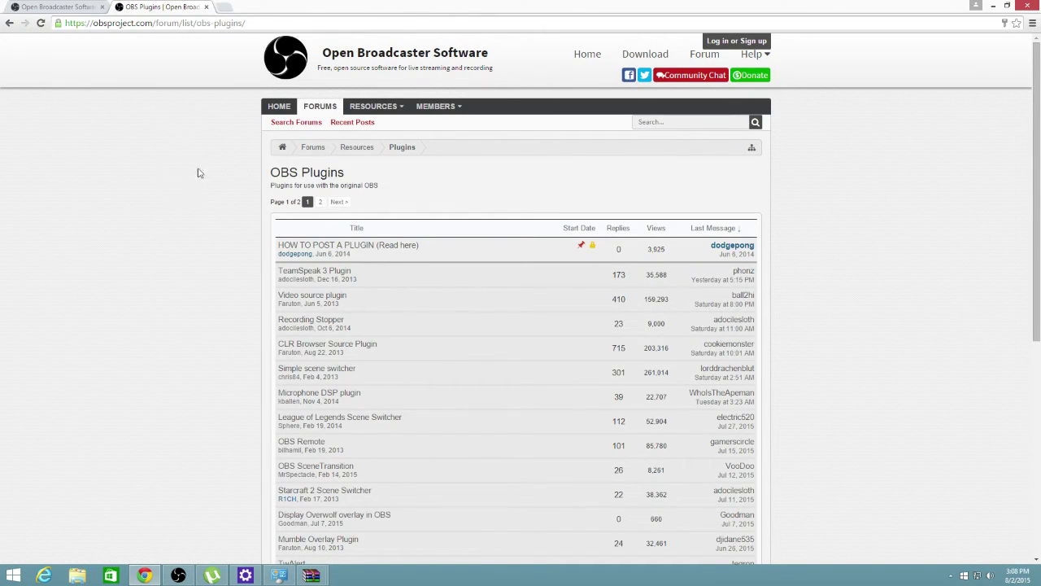
Open the CLR Browser Source Plugin resource page and scroll down through its downloads.
left_click(325, 344)
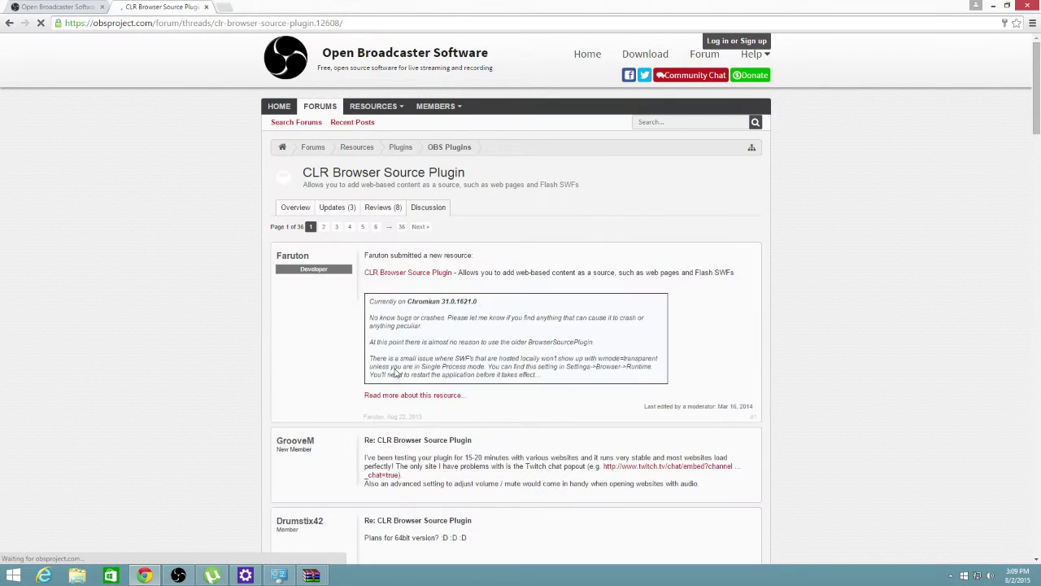
left_click(400, 272)
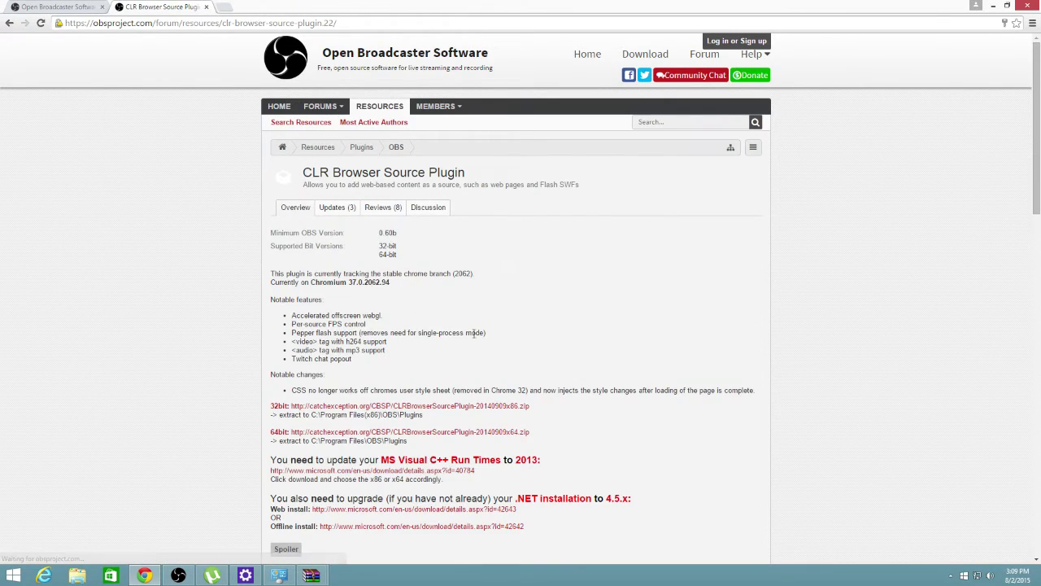
scroll(474, 340, "down", 2)
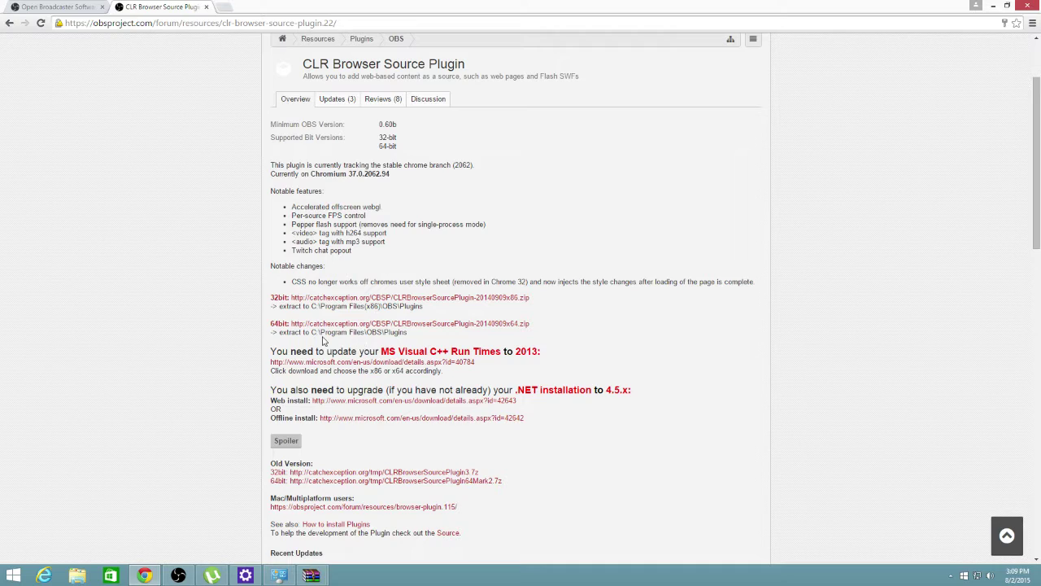
scroll(391, 356, "down", 1)
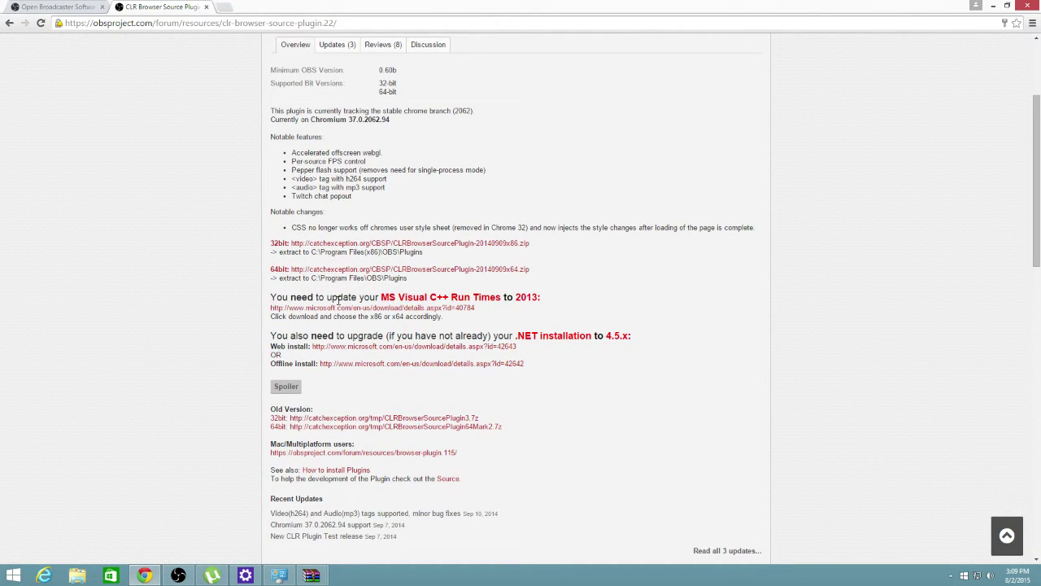
Return to the forum index, reopen the CLR Browser Source Plugin resource page, and review its downloads and requirements.
left_click(9, 23)
left_click(9, 22)
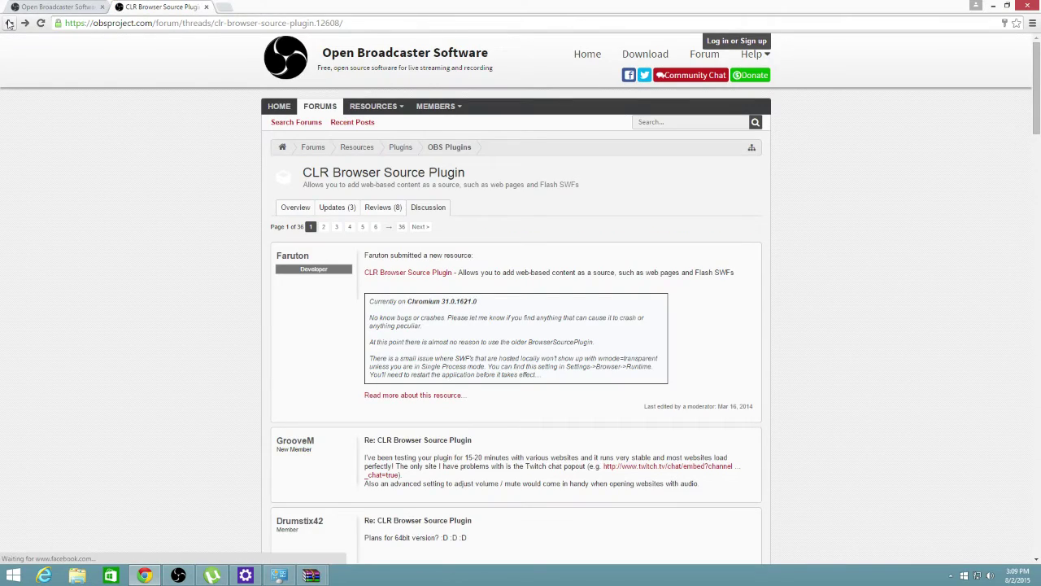
left_click(9, 23)
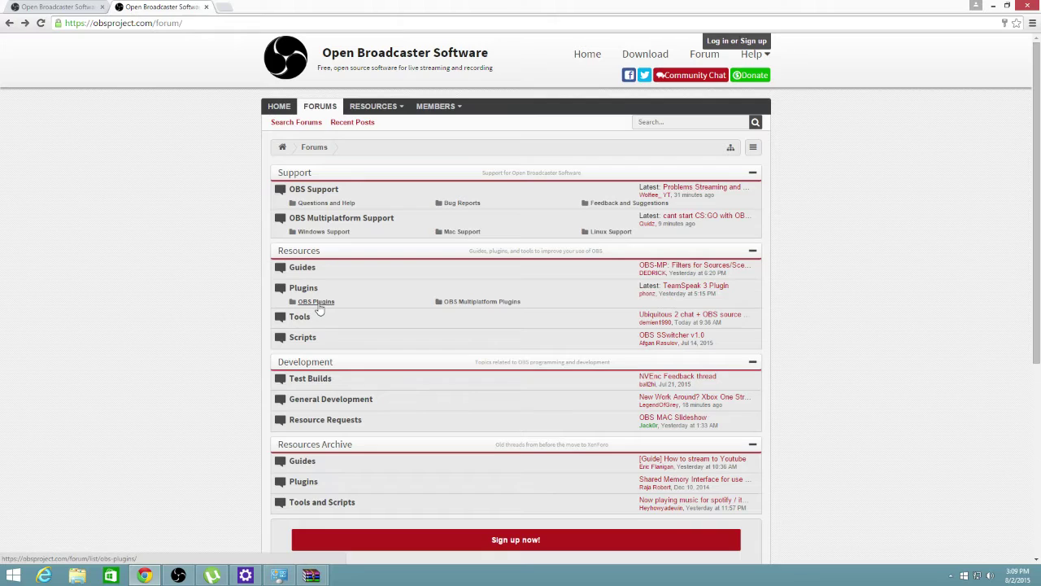
left_click(316, 302)
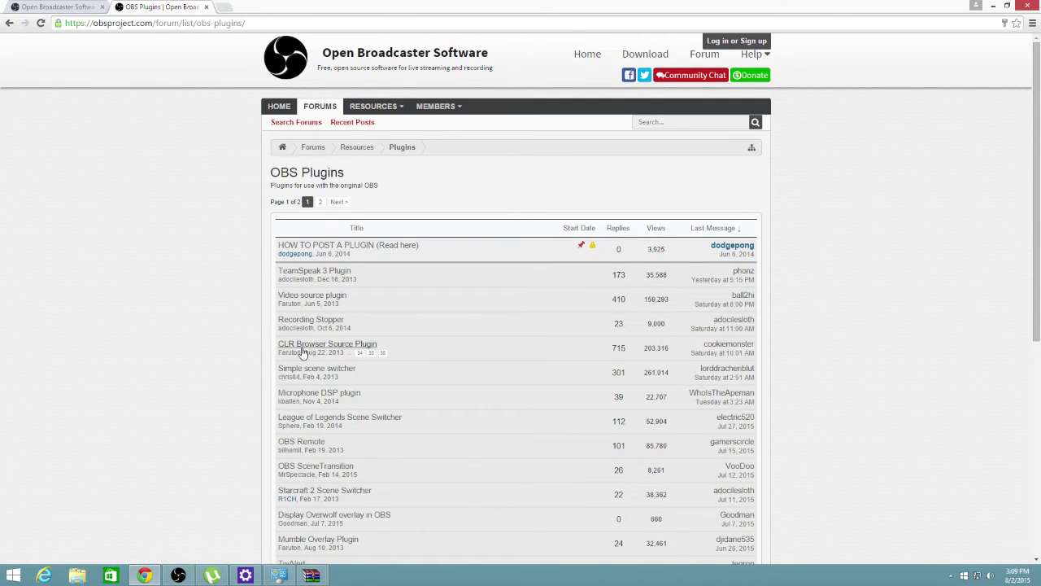
left_click(340, 348)
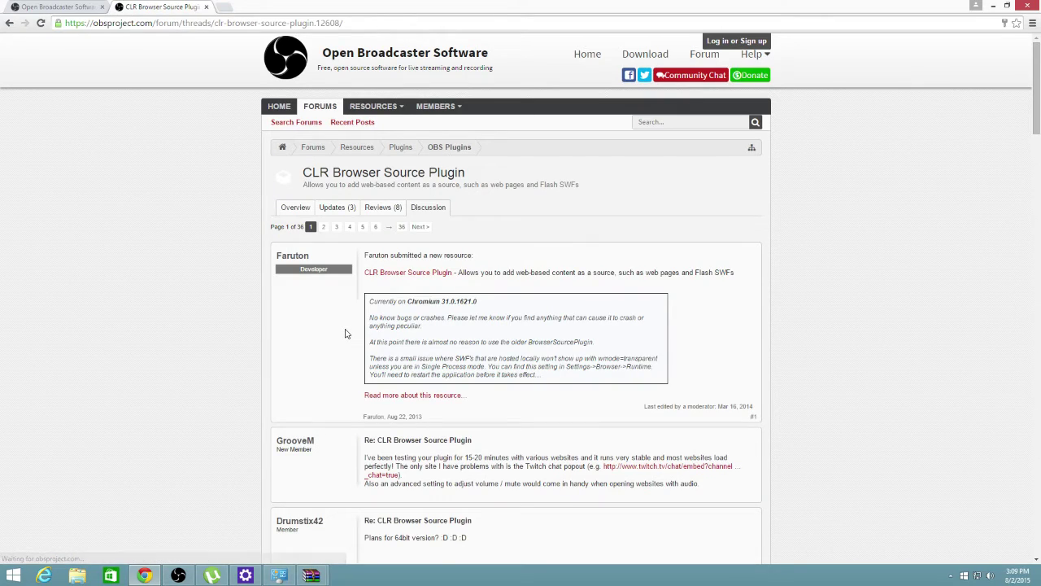
left_click(406, 279)
scroll(390, 353, "down", 1)
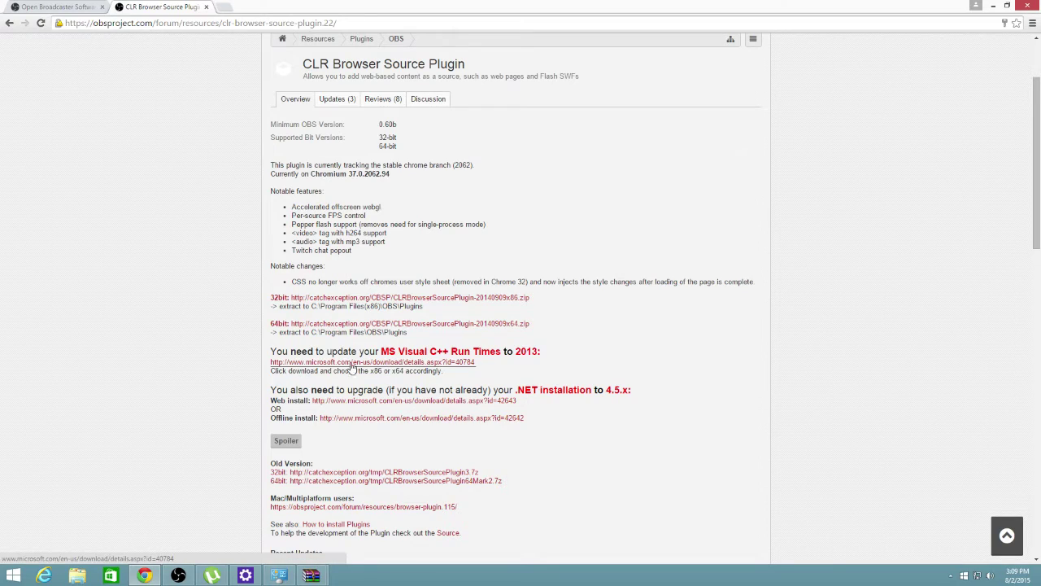
scroll(447, 370, "down", 1)
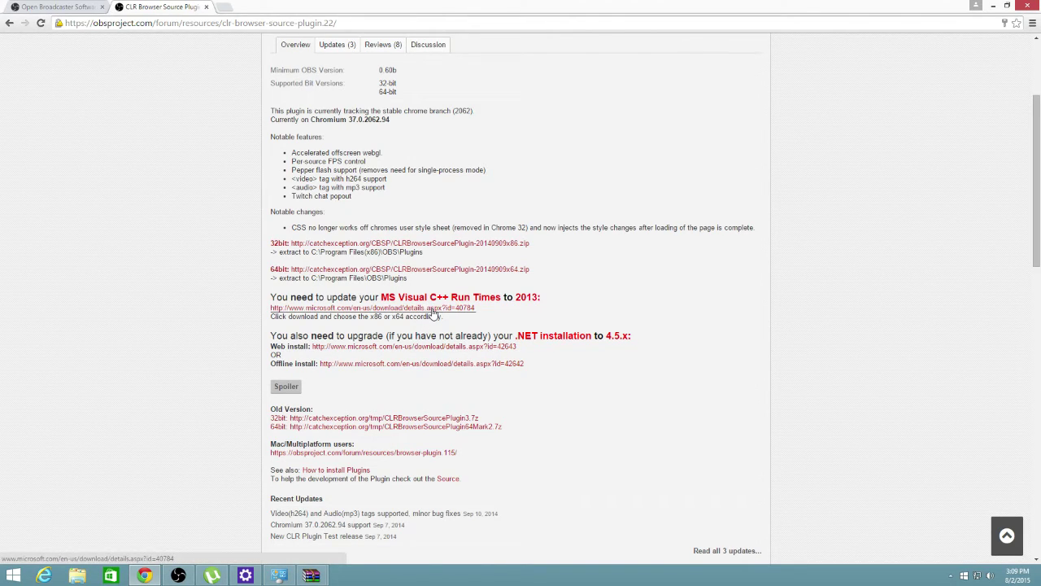
scroll(427, 320, "up", 1)
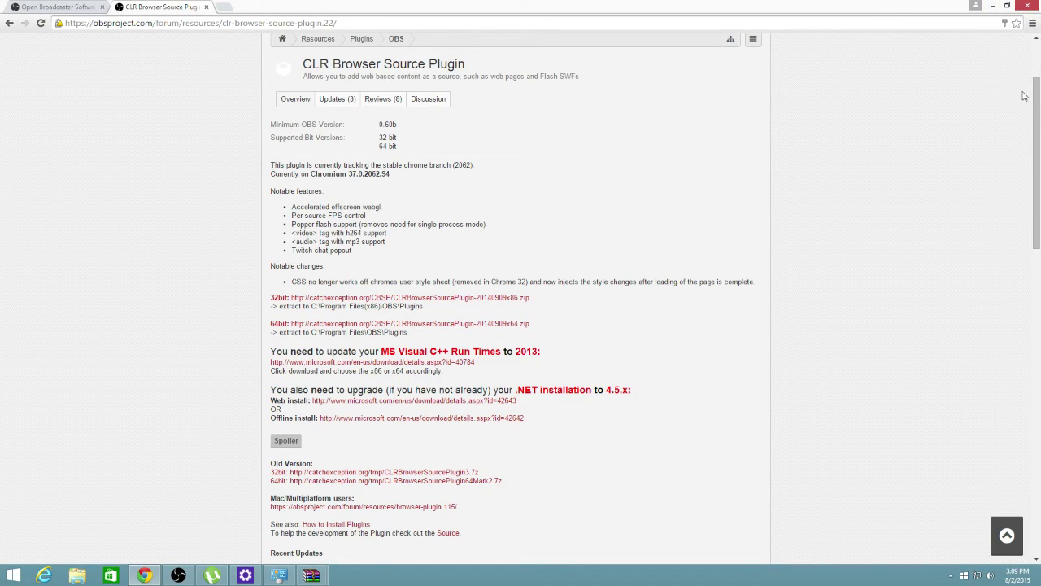
scroll(714, 93, "up", 3)
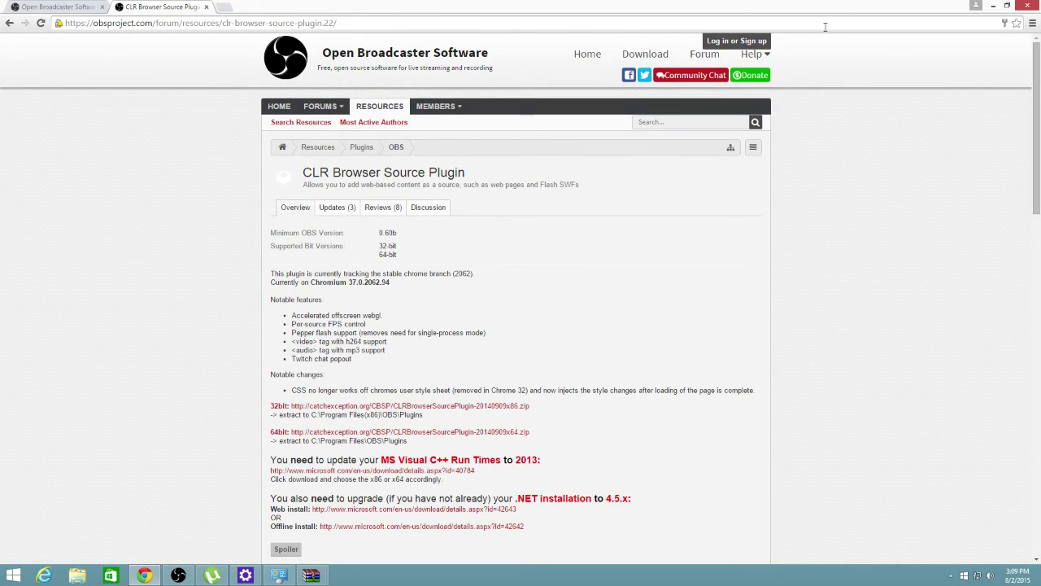
Close the Chrome window to return to the Windows desktop.
left_click(1036, 6)
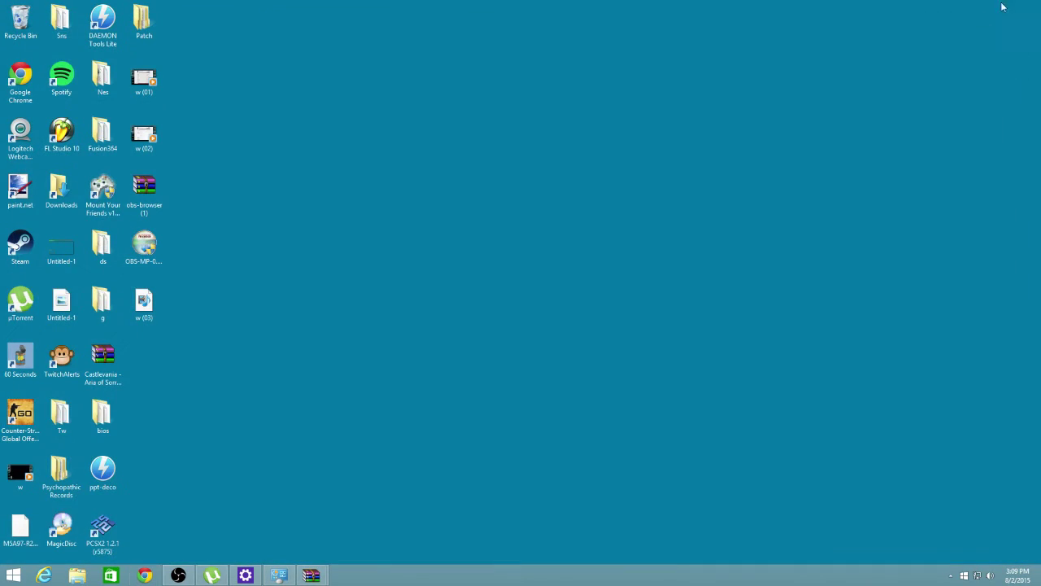